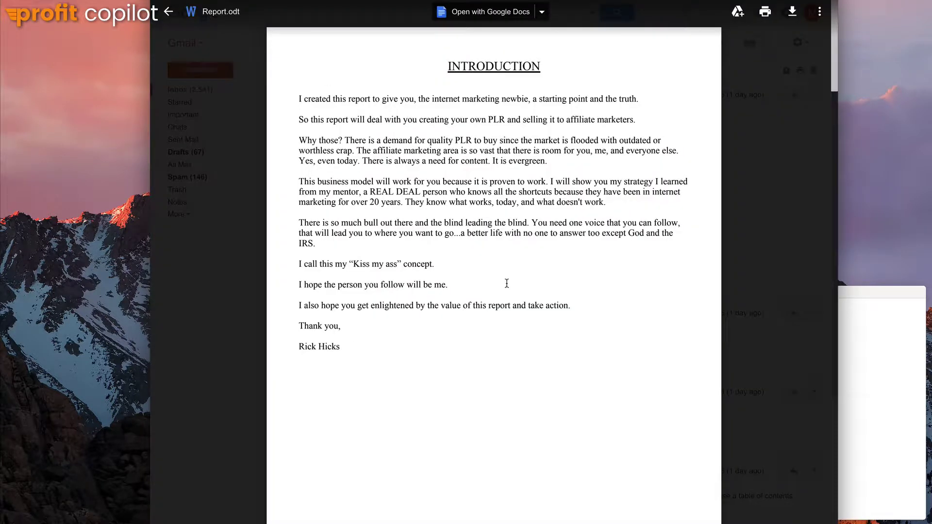
Scroll through the Report.odt preview from the Introduction into later chapters and back to the top.
{"action": "scroll", "coordinate": [520, 183], "scroll_direction": "down", "scroll_amount": 20}
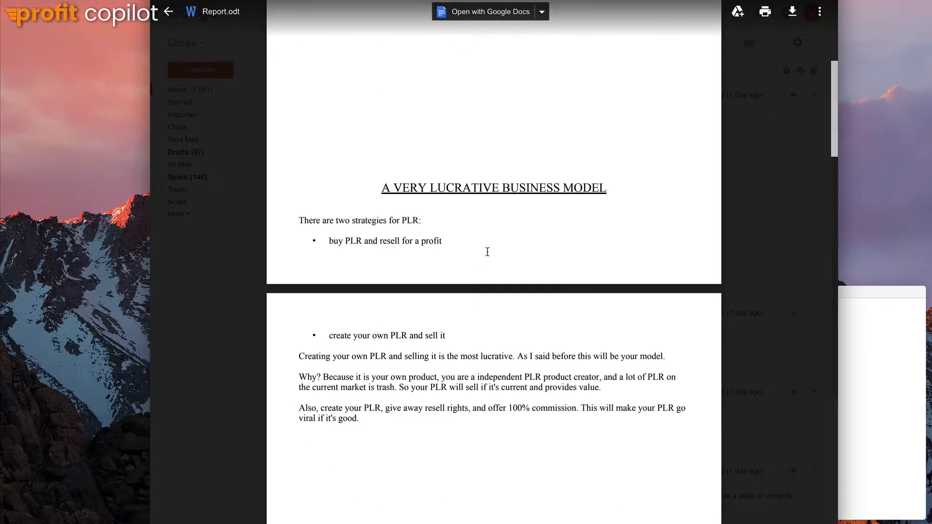
{"action": "scroll", "coordinate": [515, 293], "scroll_direction": "down", "scroll_amount": 20}
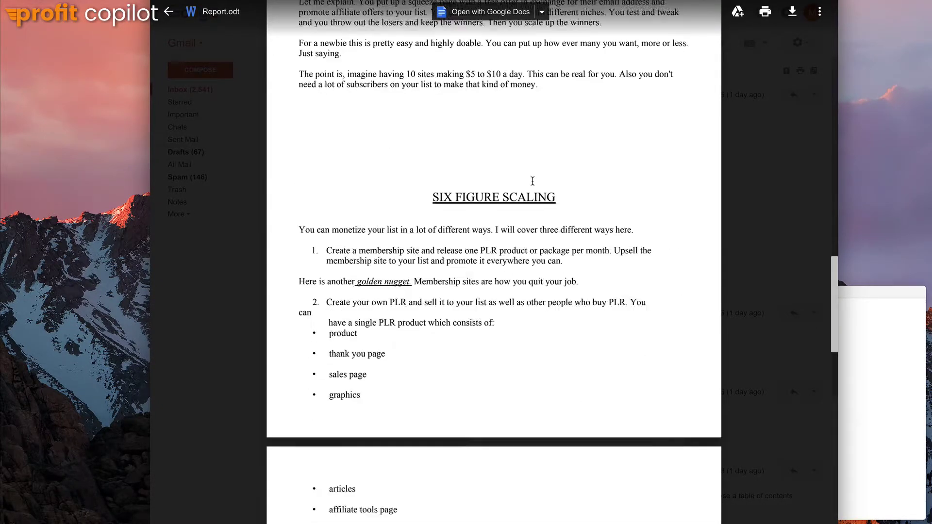
{"action": "scroll", "coordinate": [579, 287], "scroll_direction": "down", "scroll_amount": 5}
{"action": "scroll", "coordinate": [636, 175], "scroll_direction": "up", "scroll_amount": 15}
{"action": "scroll", "coordinate": [598, 212], "scroll_direction": "up", "scroll_amount": 20}
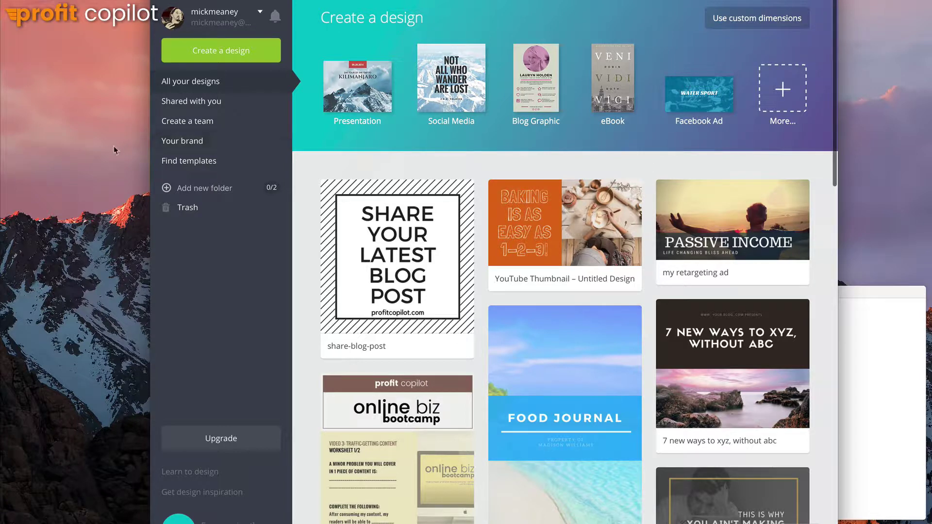
Create a new blank eBook design (1410 × 2250 px).
{"action": "left_click", "coordinate": [227, 55]}
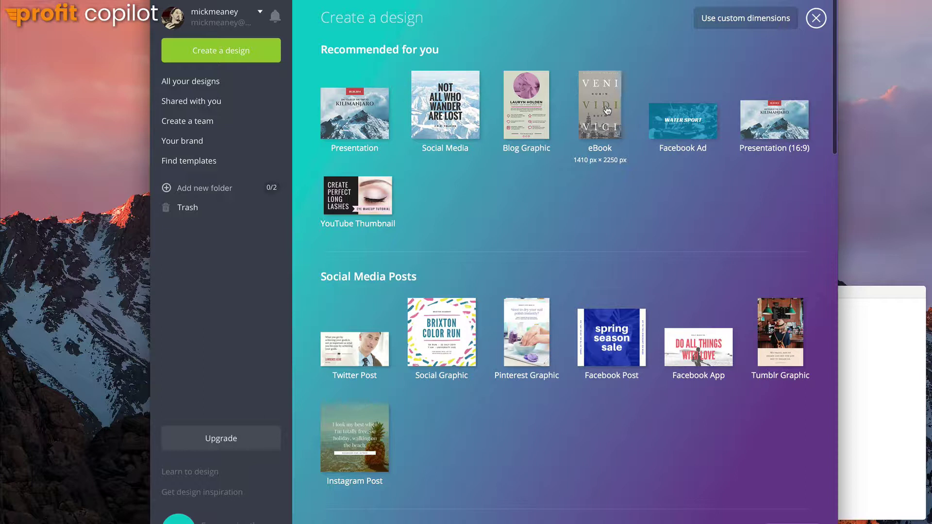
{"action": "left_click", "coordinate": [605, 106]}
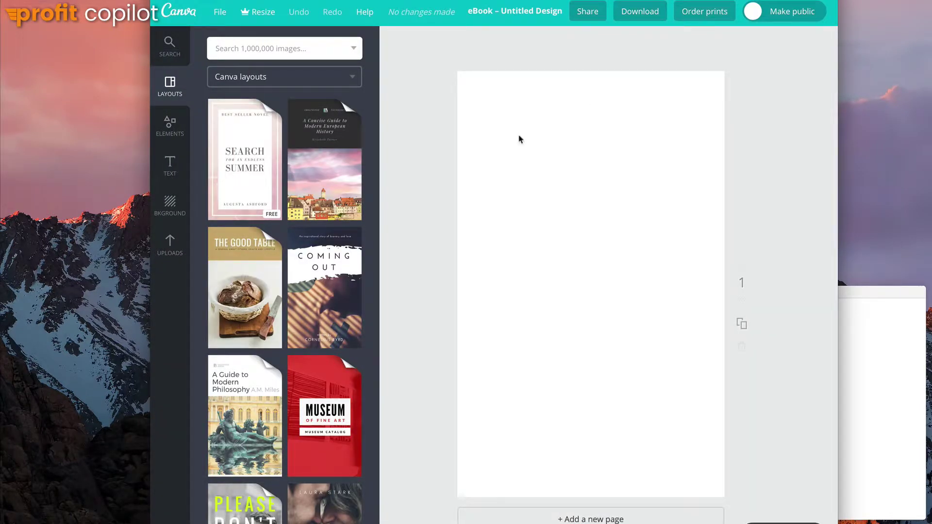
Apply the 'Sunsets with Annie' layout to the cover page and select its SUNSETS title.
{"action": "scroll", "coordinate": [259, 272], "scroll_direction": "down", "scroll_amount": 2}
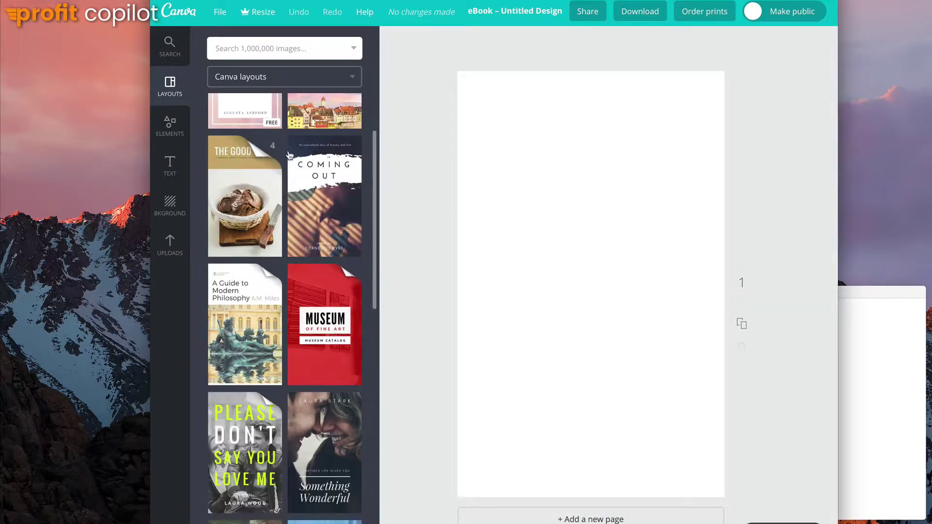
{"action": "scroll", "coordinate": [258, 272], "scroll_direction": "up", "scroll_amount": 2}
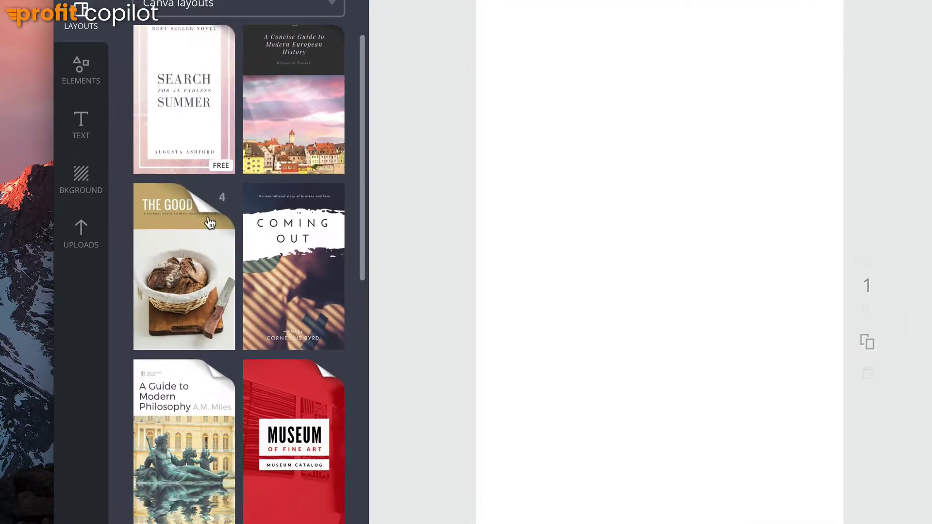
{"action": "scroll", "coordinate": [209, 224], "scroll_direction": "down", "scroll_amount": 3}
{"action": "scroll", "coordinate": [185, 231], "scroll_direction": "up", "scroll_amount": 2}
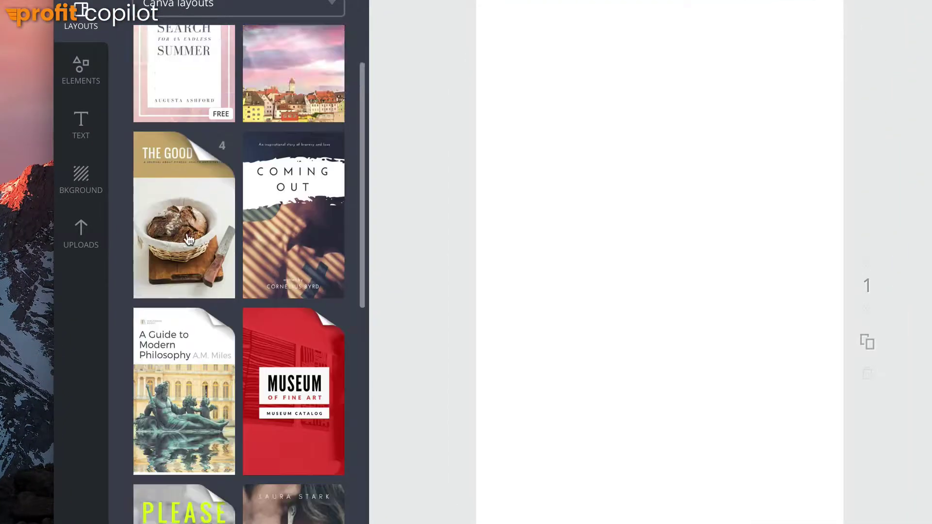
{"action": "scroll", "coordinate": [189, 239], "scroll_direction": "down", "scroll_amount": 2}
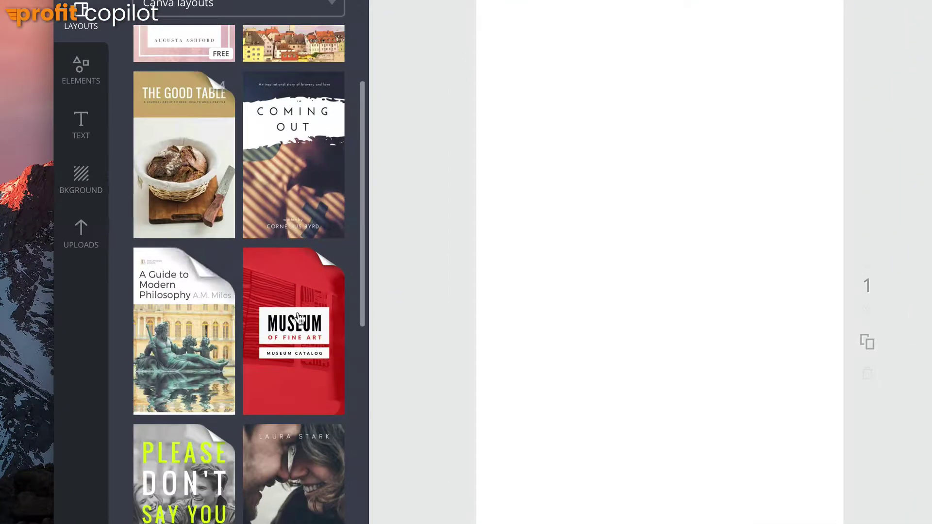
{"action": "scroll", "coordinate": [221, 156], "scroll_direction": "up", "scroll_amount": 3}
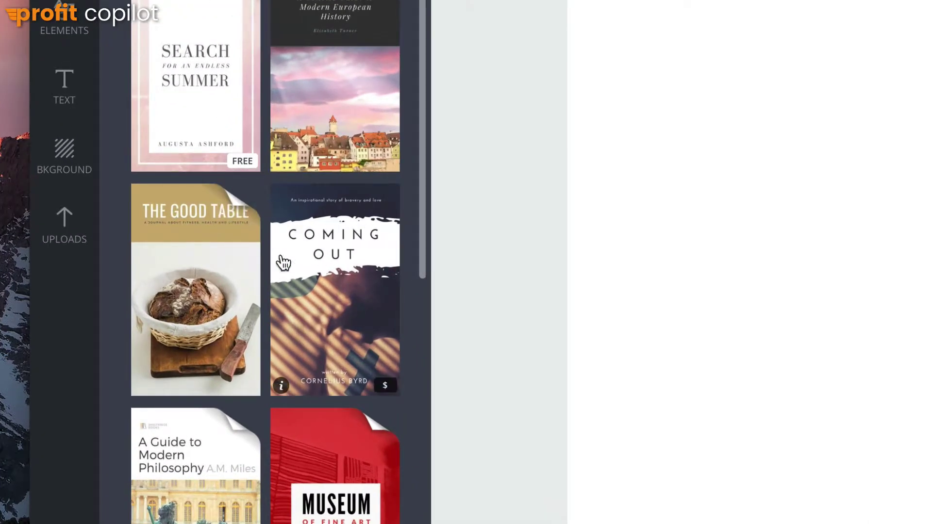
{"action": "scroll", "coordinate": [258, 249], "scroll_direction": "down", "scroll_amount": 10}
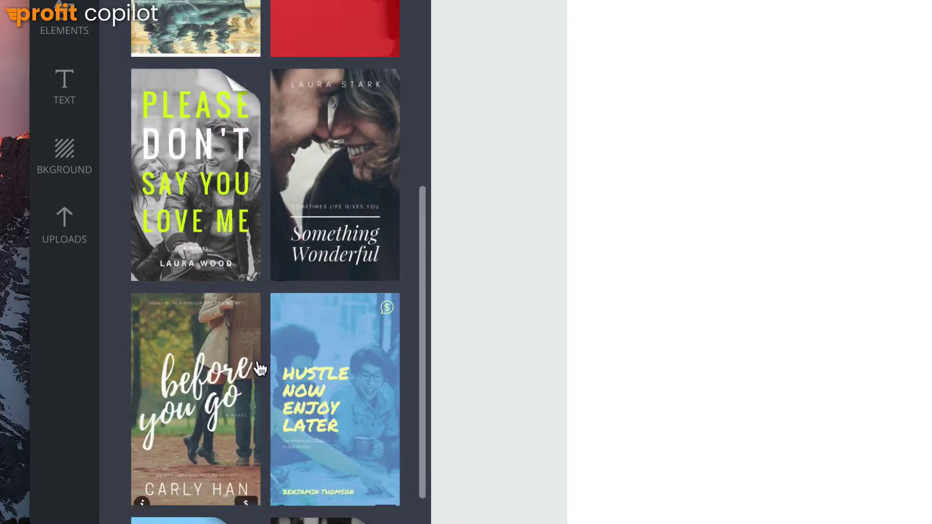
{"action": "scroll", "coordinate": [261, 327], "scroll_direction": "down", "scroll_amount": 10}
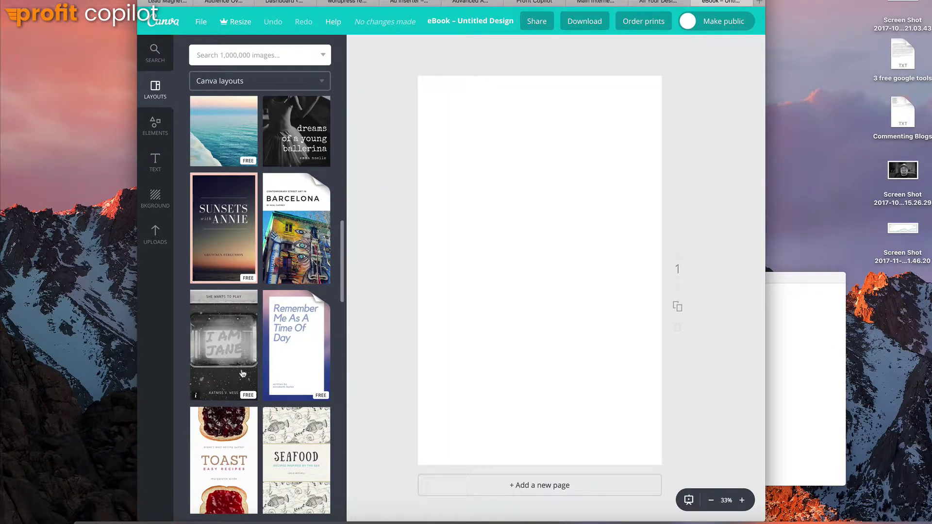
{"action": "scroll", "coordinate": [244, 299], "scroll_direction": "down", "scroll_amount": 5}
{"action": "scroll", "coordinate": [223, 219], "scroll_direction": "up", "scroll_amount": 4}
{"action": "left_click_drag", "start_coordinate": [220, 191], "coordinate": [519, 209]}
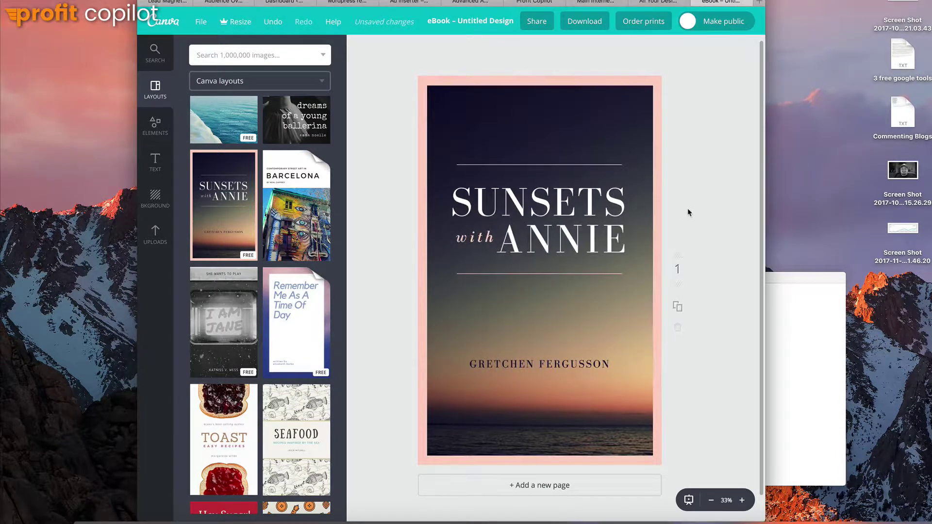
{"action": "left_click", "coordinate": [542, 200]}
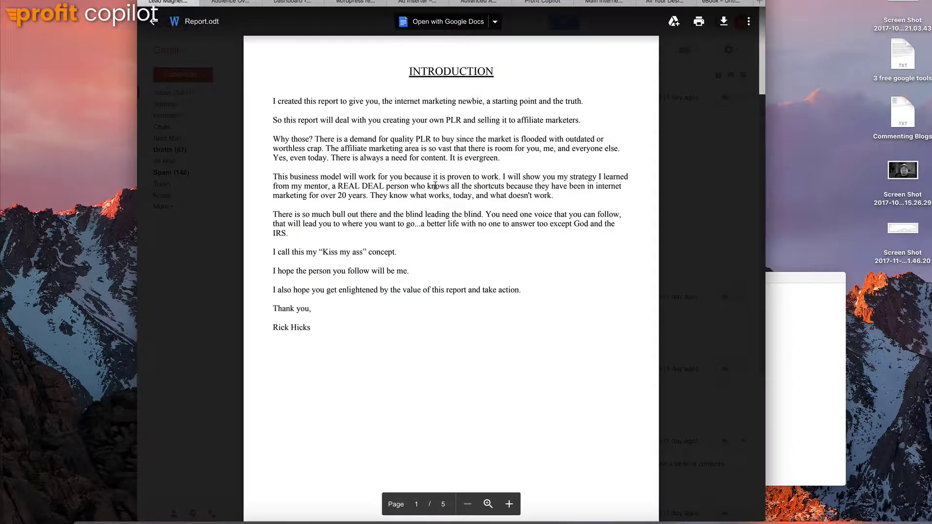
{"action": "scroll", "coordinate": [442, 383], "scroll_direction": "down", "scroll_amount": 10}
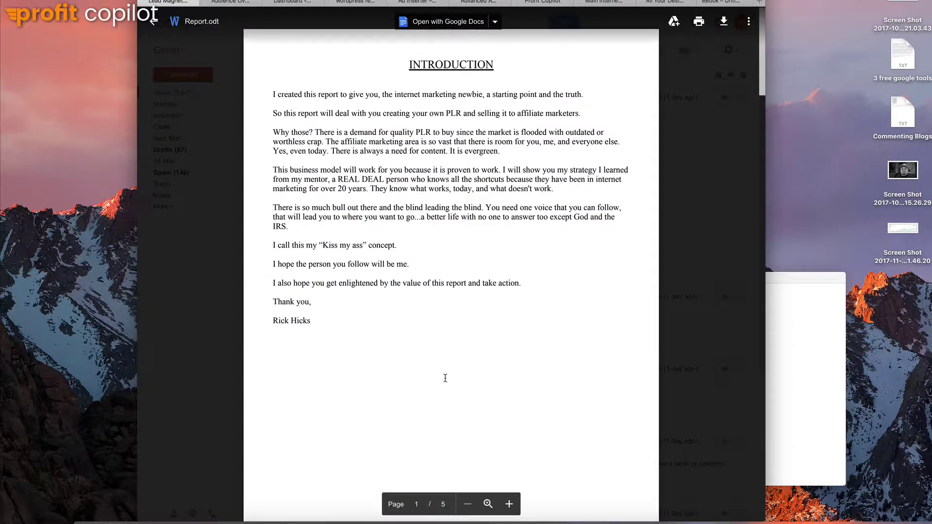
{"action": "scroll", "coordinate": [435, 355], "scroll_direction": "down", "scroll_amount": 15}
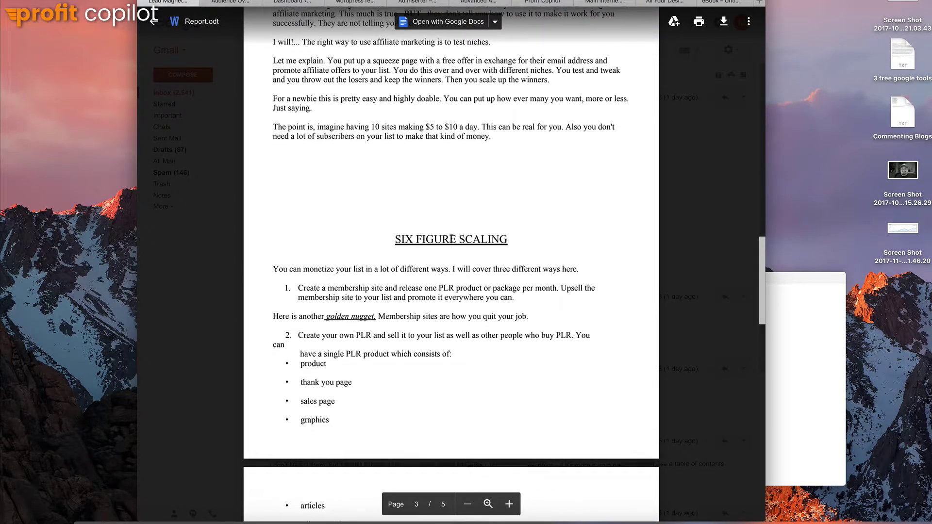
{"action": "scroll", "coordinate": [454, 242], "scroll_direction": "down", "scroll_amount": 8}
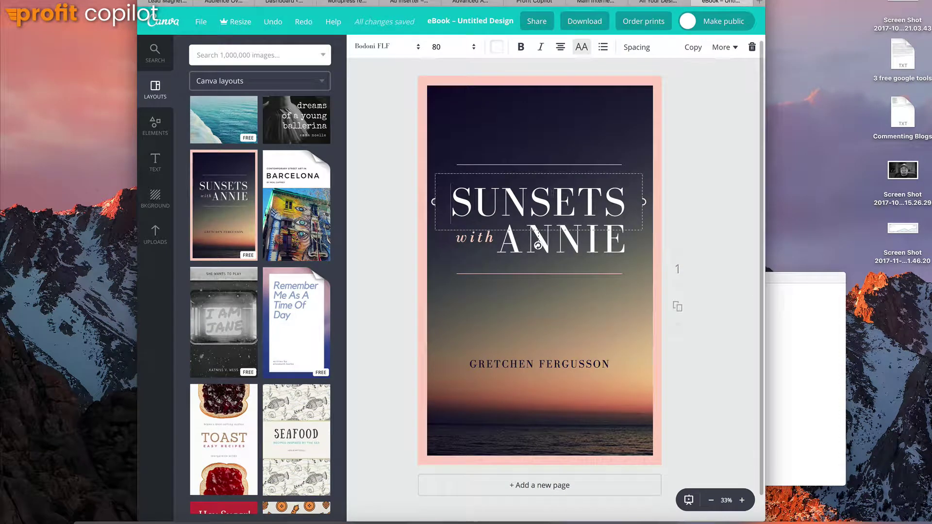
Retitle the cover 'PLR for NEWBIES', with NEWBIES at size 72 and 'for' moved left.
{"action": "left_click_drag", "start_coordinate": [454, 195], "coordinate": [653, 187]}
{"action": "type", "text": "PLR"}
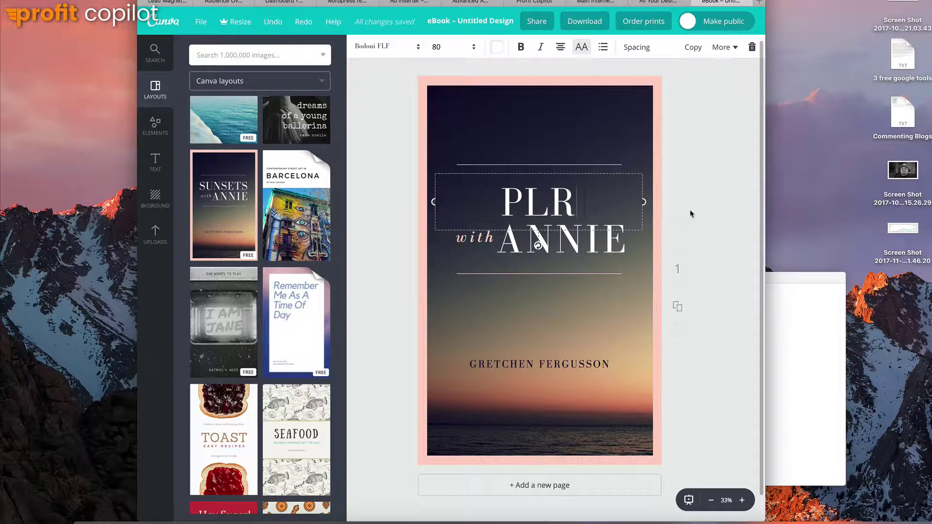
{"action": "left_click", "coordinate": [691, 209]}
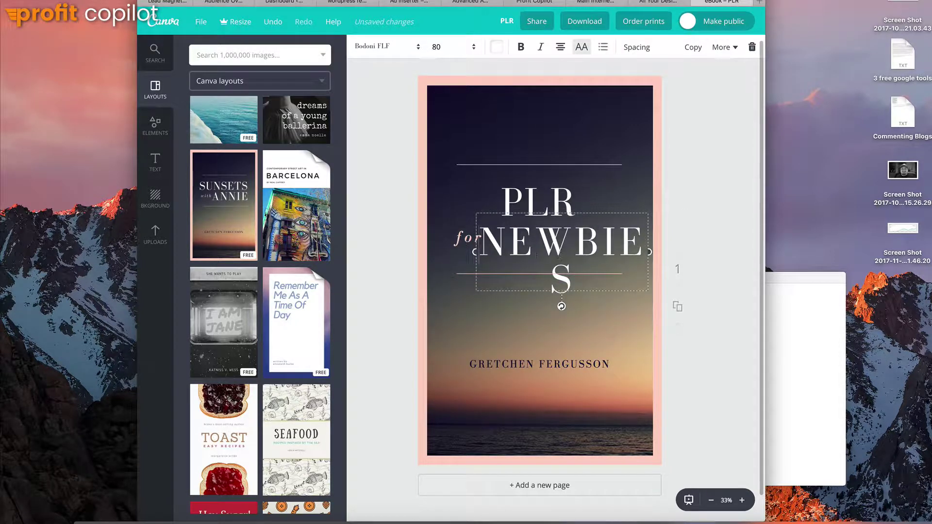
{"action": "left_click_drag", "start_coordinate": [494, 239], "coordinate": [575, 287]}
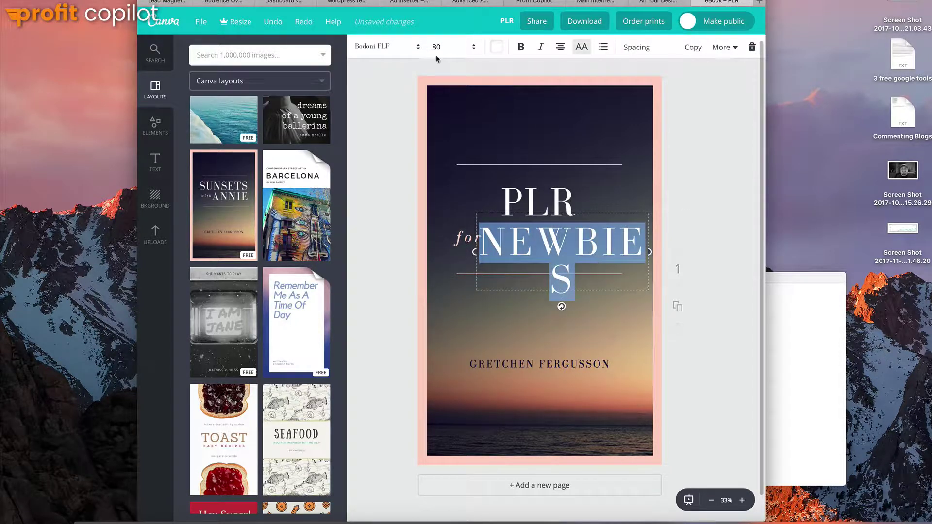
{"action": "left_click", "coordinate": [467, 47]}
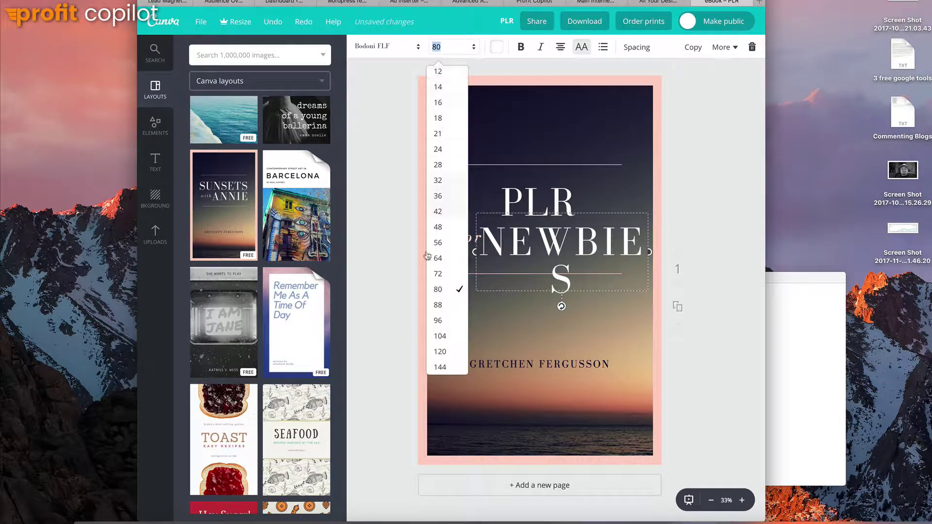
{"action": "left_click", "coordinate": [440, 274]}
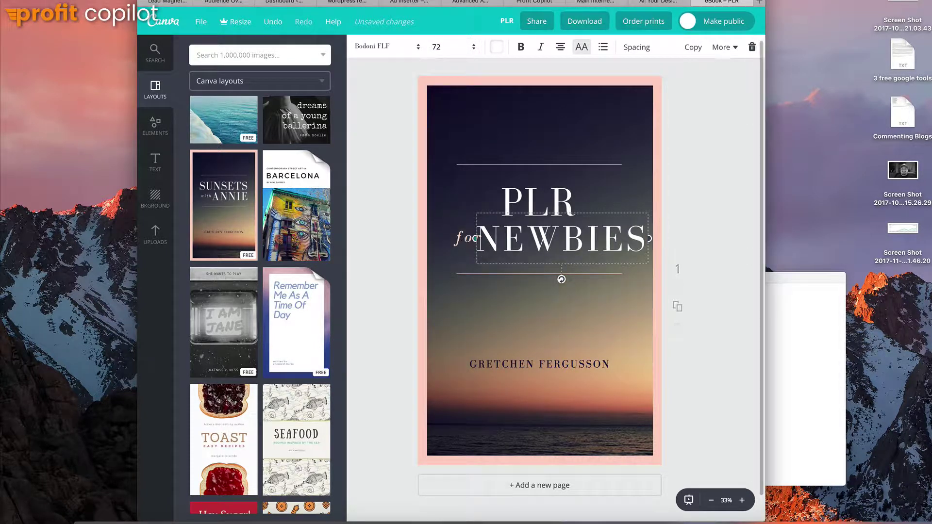
{"action": "left_click", "coordinate": [681, 216]}
{"action": "left_click_drag", "start_coordinate": [462, 240], "coordinate": [445, 241]}
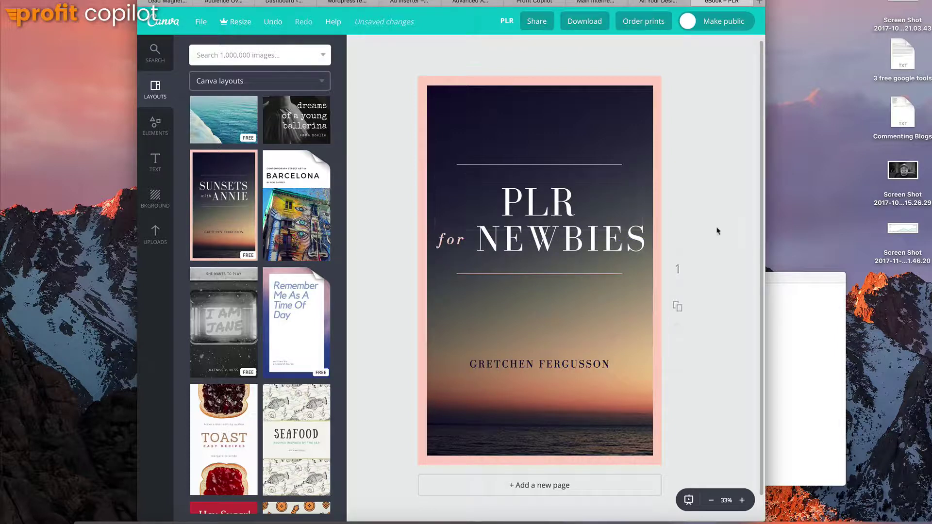
Replace the template's author line with the report author's name.
{"action": "scroll", "coordinate": [719, 260], "scroll_direction": "down", "scroll_amount": 1}
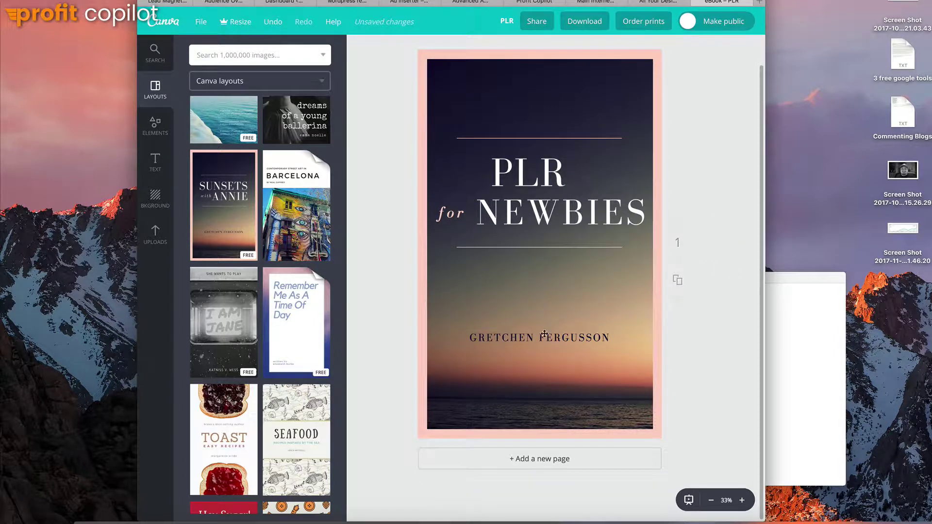
{"action": "left_click", "coordinate": [527, 342]}
{"action": "left_click_drag", "start_coordinate": [470, 338], "coordinate": [608, 339]}
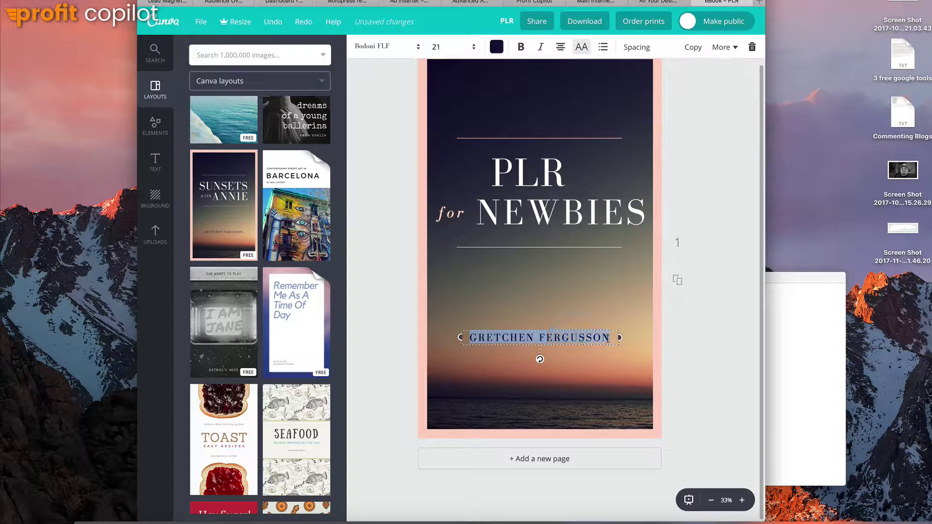
{"action": "type", "text": "RICJ"}
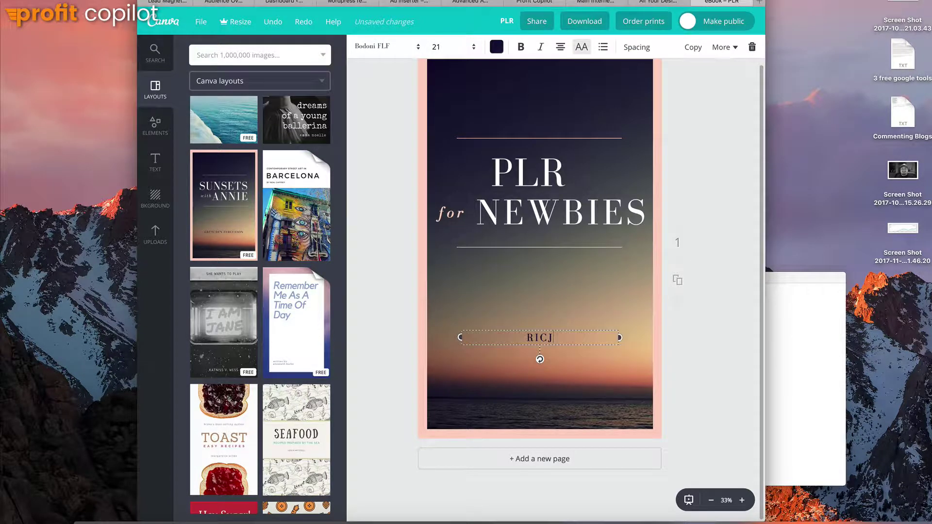
{"action": "key", "text": "BackSpace"}
{"action": "type", "text": "K HICKS"}
{"action": "left_click", "coordinate": [703, 243]}
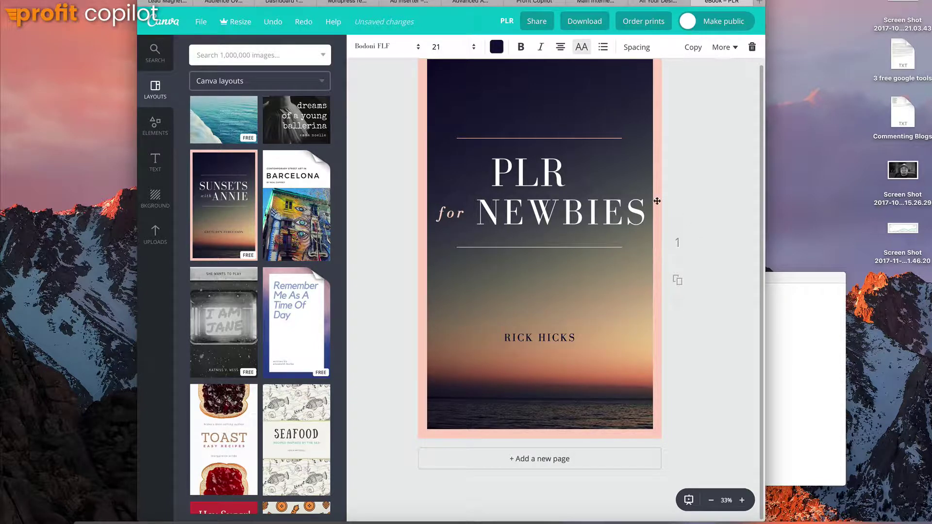
{"action": "left_click", "coordinate": [457, 83]}
{"action": "scroll", "coordinate": [371, 243], "scroll_direction": "up", "scroll_amount": 2}
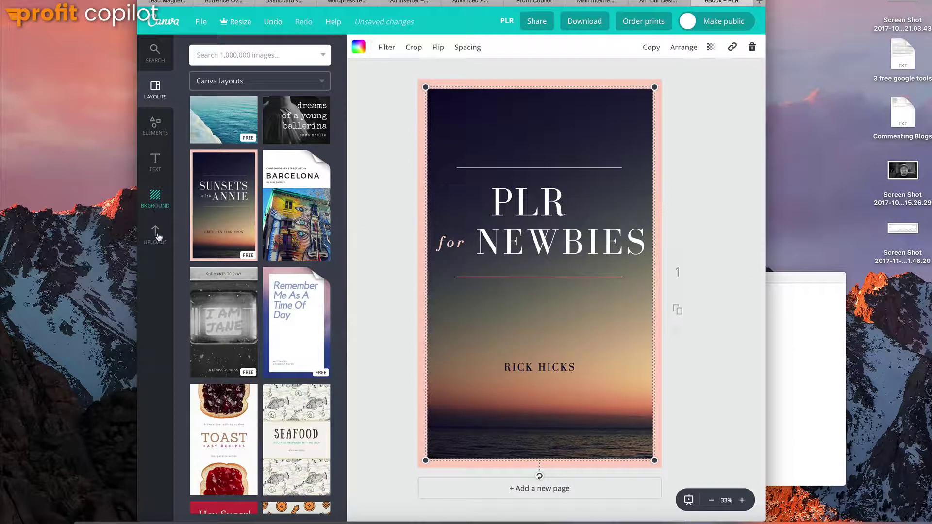
{"action": "left_click", "coordinate": [156, 207]}
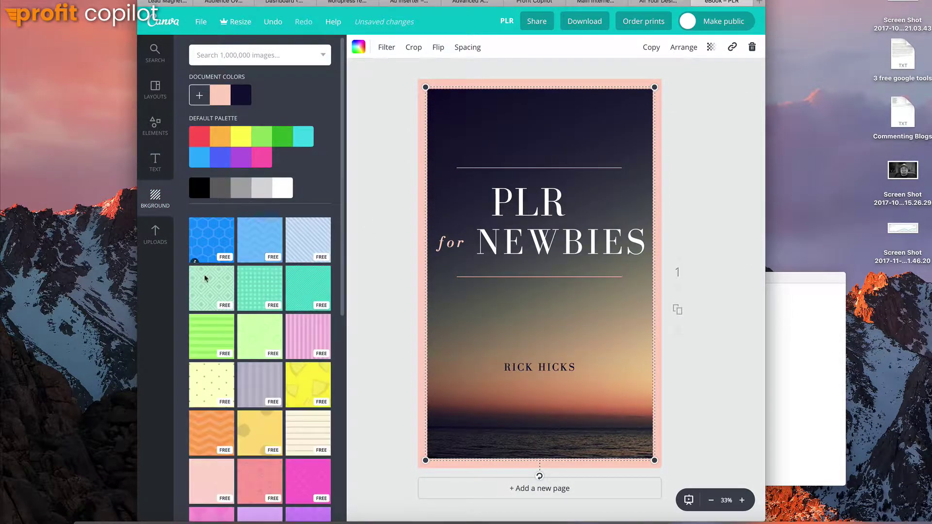
{"action": "left_click_drag", "start_coordinate": [211, 238], "coordinate": [473, 199]}
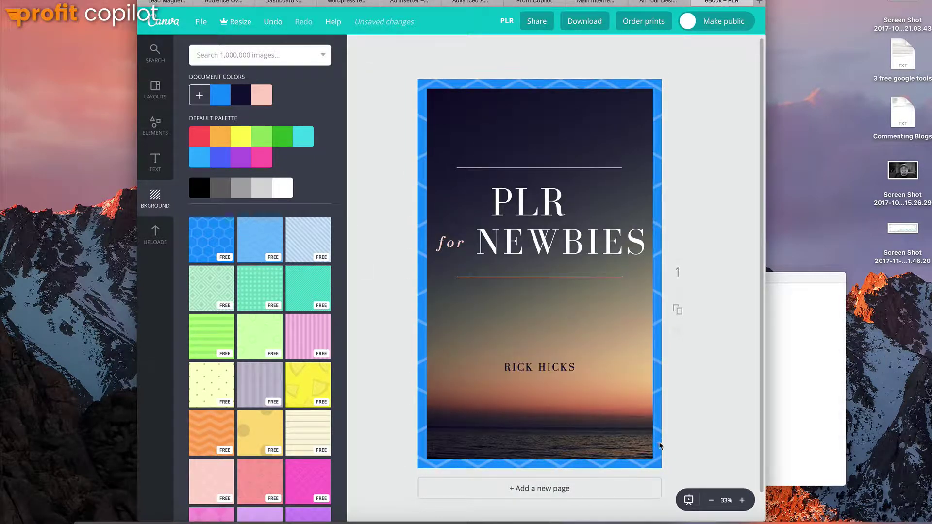
{"action": "left_click", "coordinate": [473, 130]}
{"action": "left_click", "coordinate": [155, 234]}
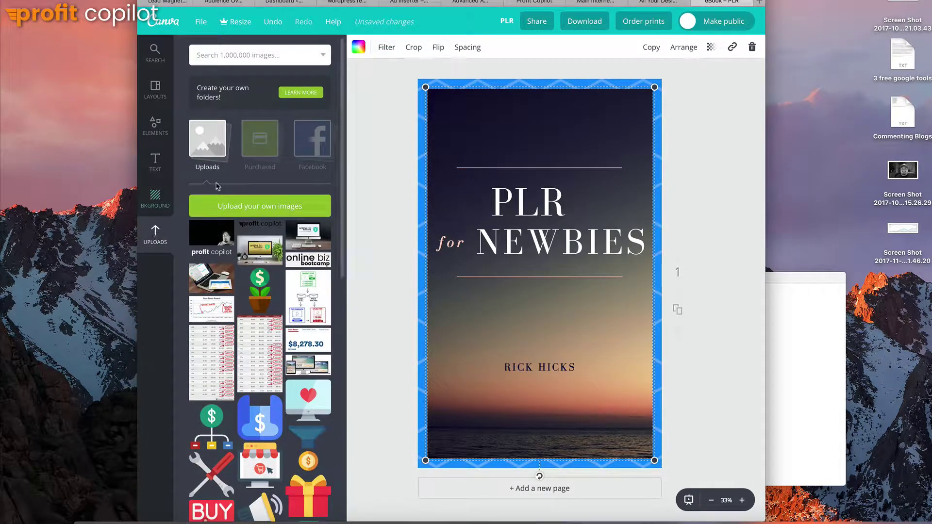
{"action": "scroll", "coordinate": [251, 324], "scroll_direction": "down", "scroll_amount": 3}
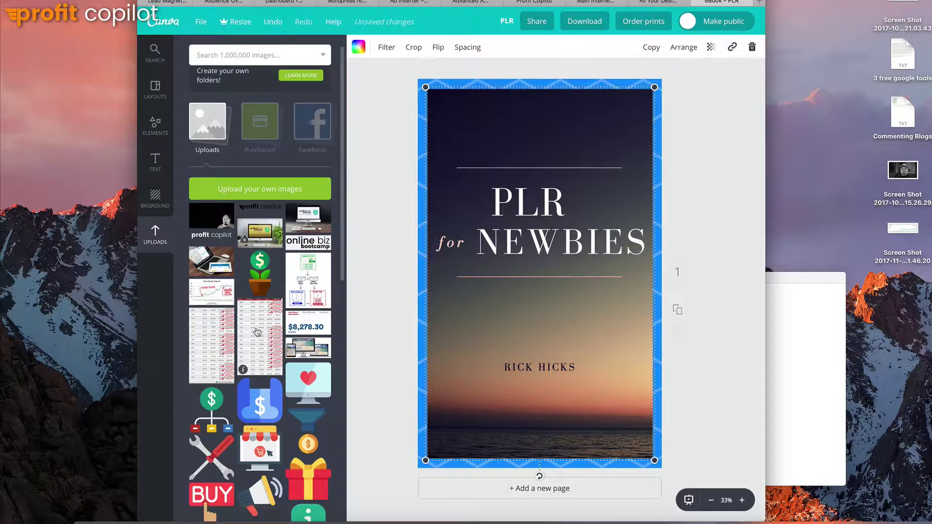
{"action": "scroll", "coordinate": [253, 229], "scroll_direction": "down", "scroll_amount": 10}
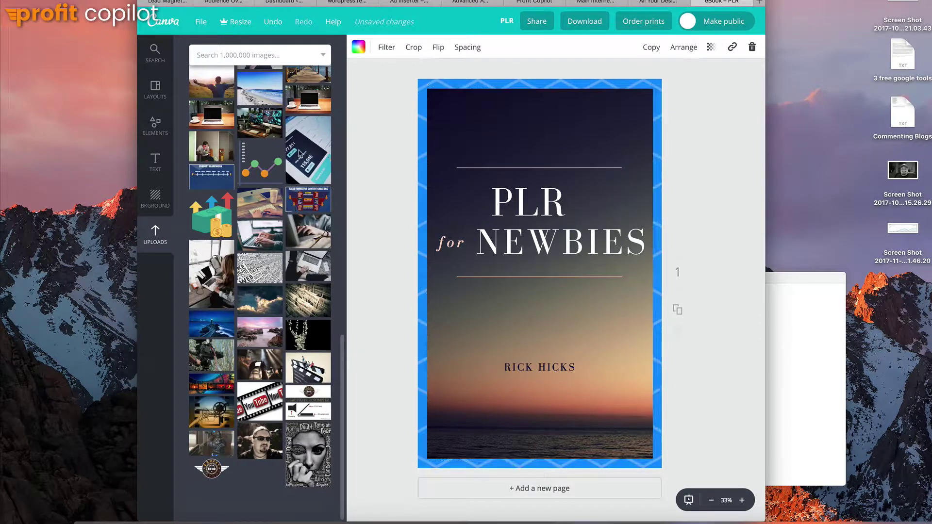
{"action": "left_click_drag", "start_coordinate": [308, 151], "coordinate": [486, 180]}
{"action": "left_click", "coordinate": [685, 208]}
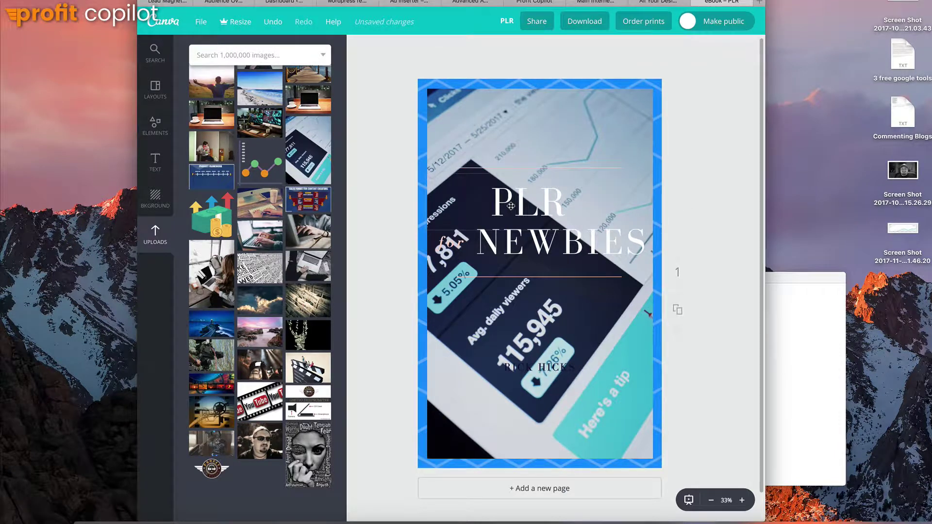
{"action": "key", "text": "super+z"}
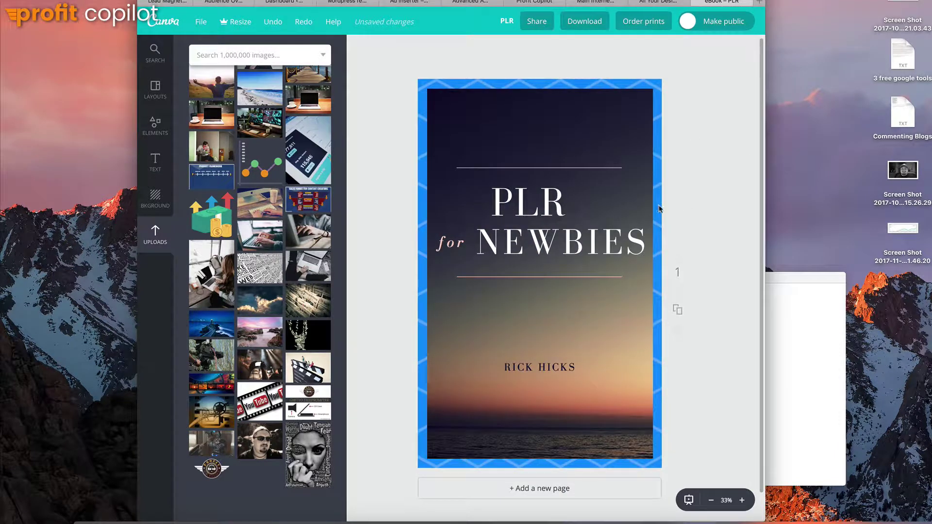
Undo the border colour change to restore salmon, then add a blank page 2 after the cover.
{"action": "key", "text": "super+z"}
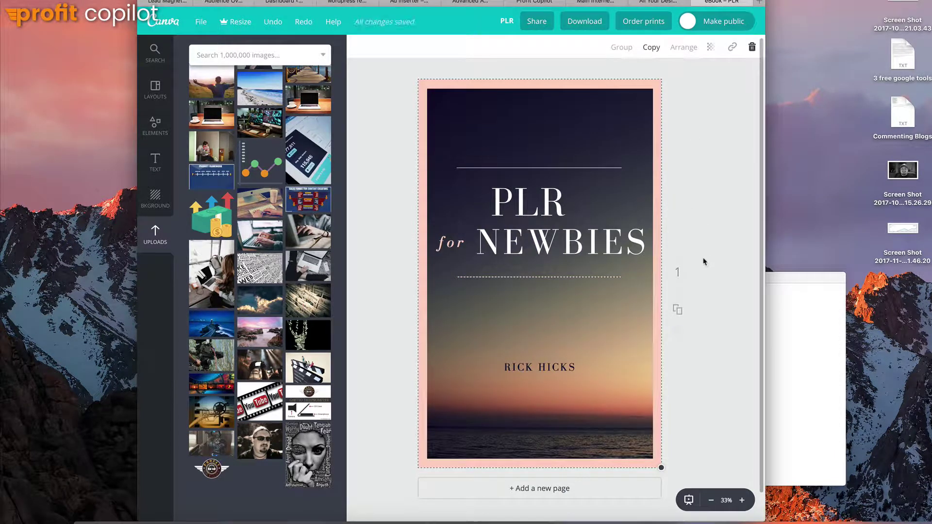
{"action": "scroll", "coordinate": [596, 241], "scroll_direction": "down", "scroll_amount": 1}
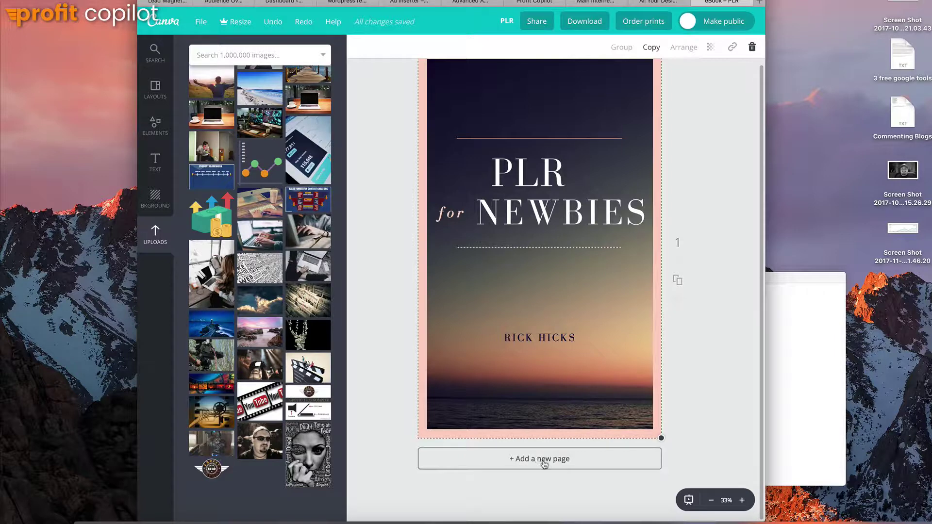
{"action": "left_click", "coordinate": [544, 464]}
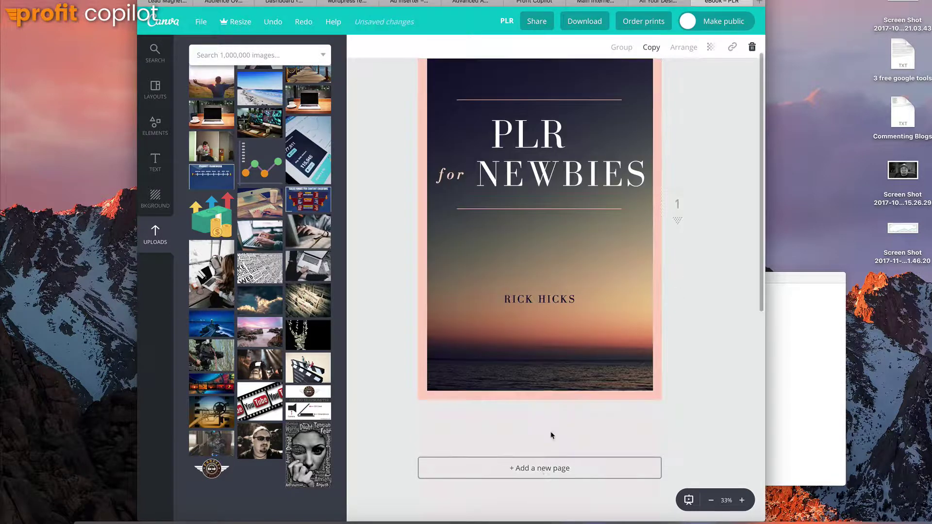
{"action": "scroll", "coordinate": [657, 237], "scroll_direction": "up", "scroll_amount": 8}
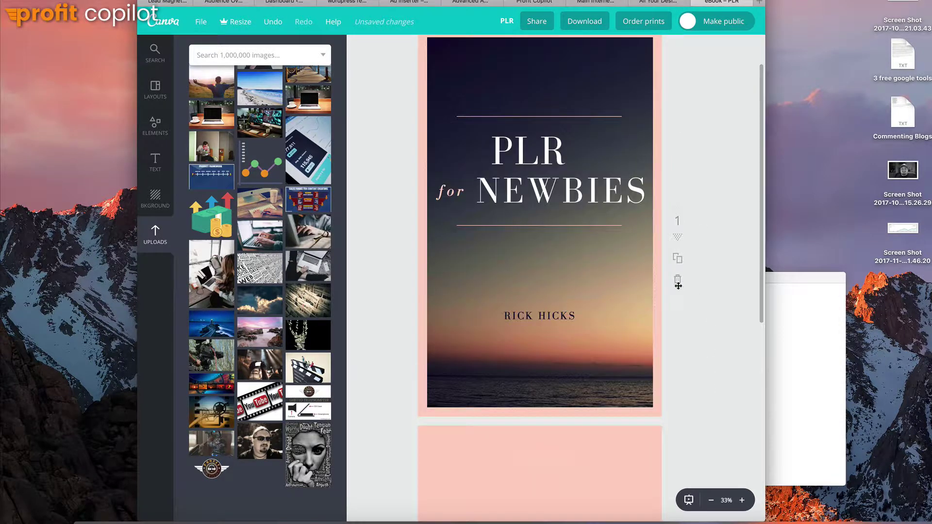
{"action": "scroll", "coordinate": [716, 260], "scroll_direction": "up", "scroll_amount": 1}
{"action": "scroll", "coordinate": [713, 262], "scroll_direction": "down", "scroll_amount": 4}
{"action": "scroll", "coordinate": [713, 262], "scroll_direction": "down", "scroll_amount": 4}
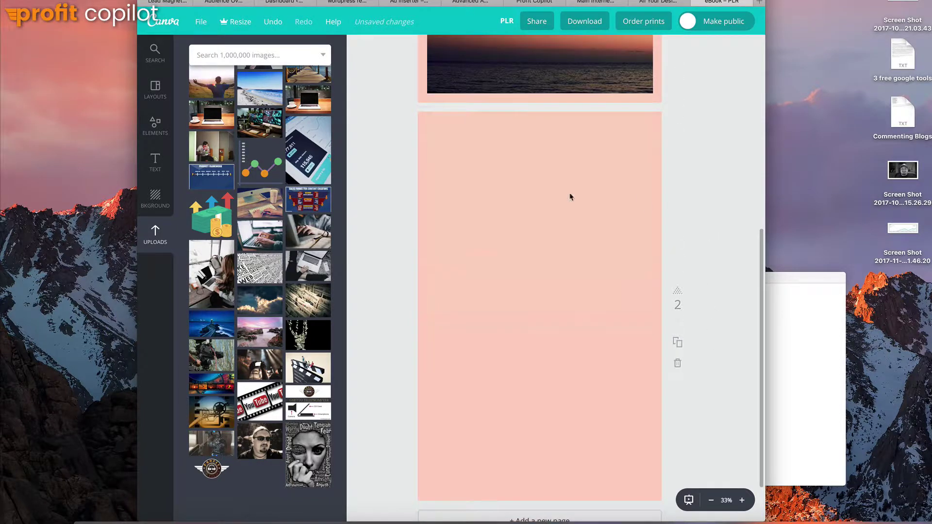
{"action": "scroll", "coordinate": [707, 199], "scroll_direction": "down", "scroll_amount": 1}
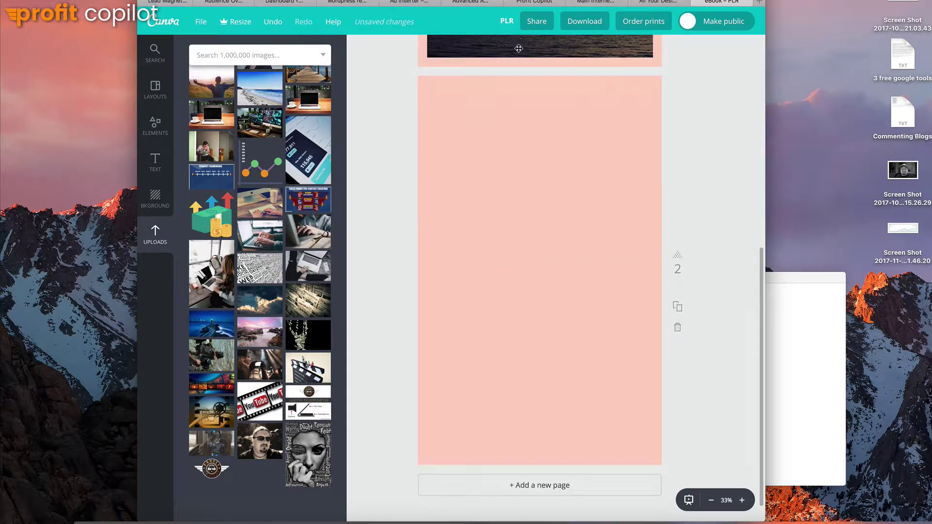
Place an 'Add a little bit of body text' box at the top of page 2, then switch to the Report.odt tab.
{"action": "left_click", "coordinate": [155, 167]}
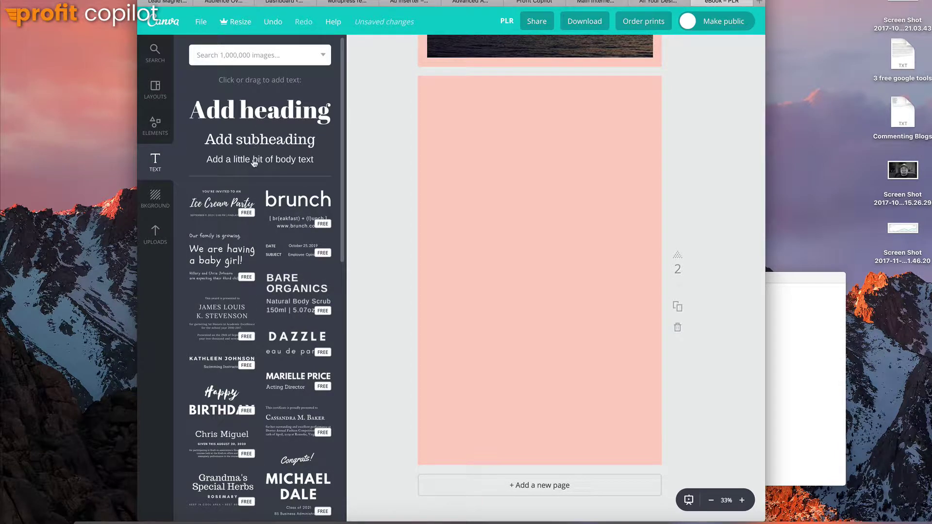
{"action": "left_click_drag", "start_coordinate": [255, 163], "coordinate": [481, 99]}
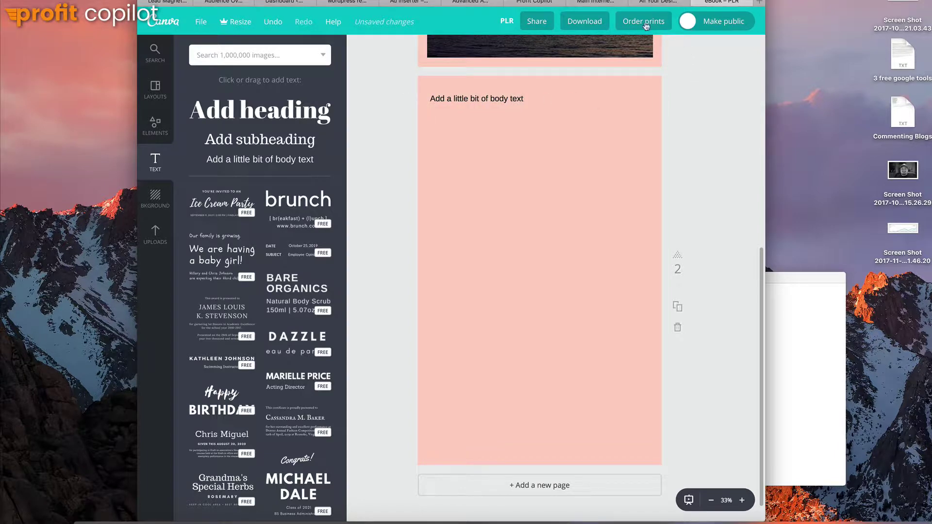
{"action": "left_click", "coordinate": [172, 2]}
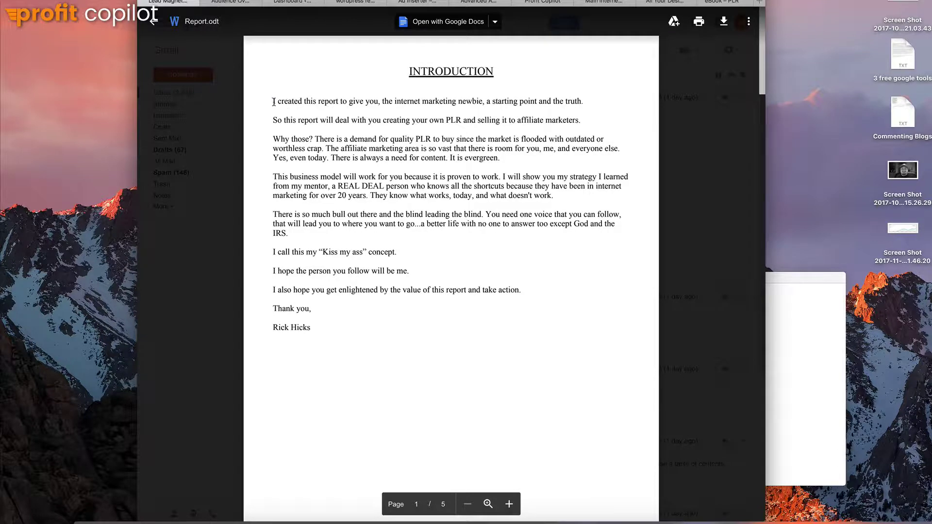
Copy the Report.odt Introduction text and select page 2's placeholder body text in Canva.
{"action": "left_click_drag", "start_coordinate": [275, 102], "coordinate": [306, 330]}
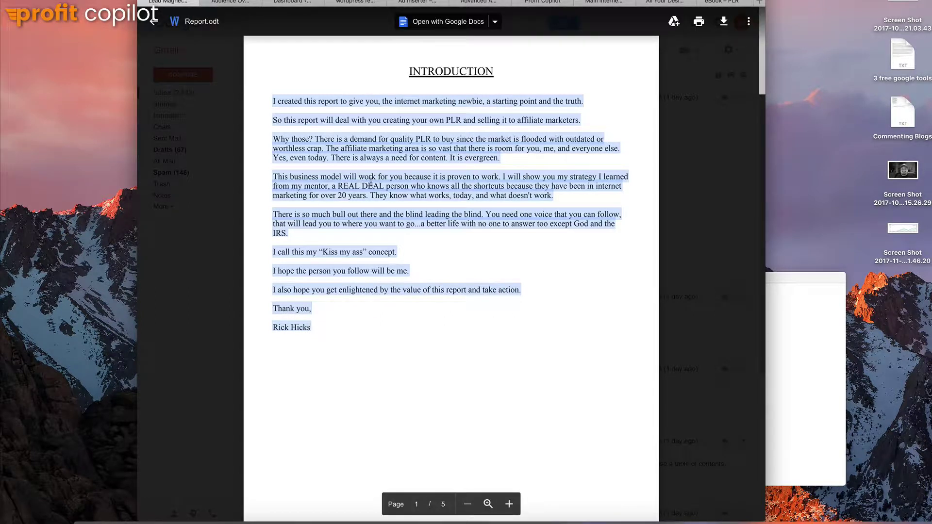
{"action": "left_click", "coordinate": [716, 4]}
{"action": "left_click", "coordinate": [488, 101]}
Paste the Introduction text, widen the box, left-align it and add blank lines after the first paragraphs.
{"action": "key", "text": "super+v"}
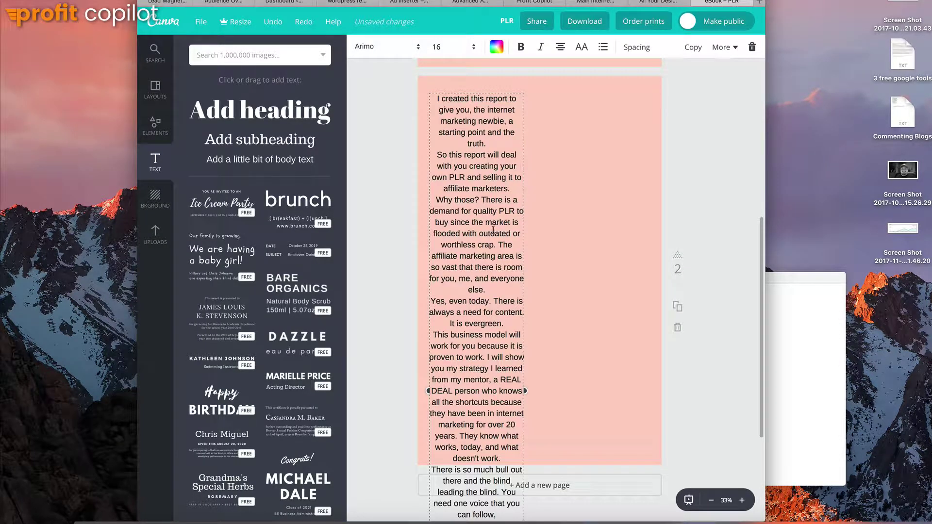
{"action": "left_click_drag", "start_coordinate": [525, 391], "coordinate": [657, 375]}
{"action": "left_click_drag", "start_coordinate": [573, 319], "coordinate": [572, 318]}
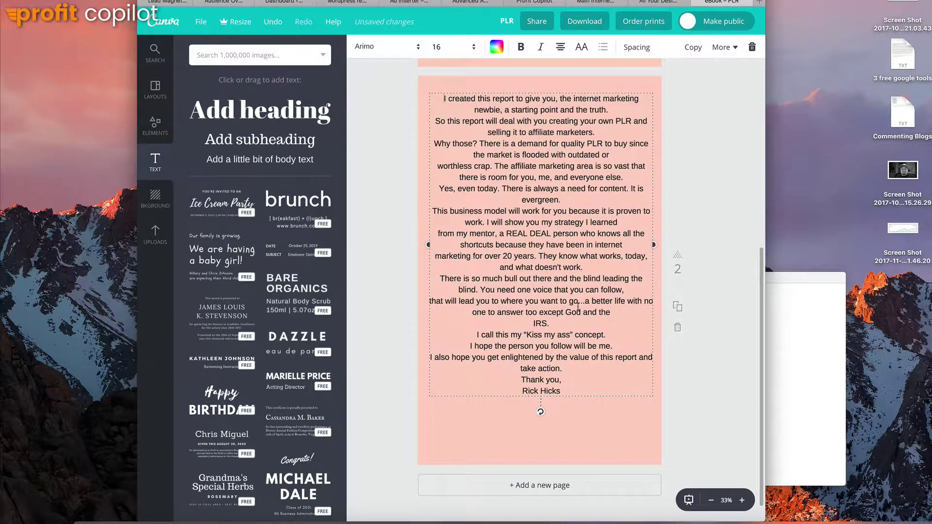
{"action": "left_click", "coordinate": [560, 49]}
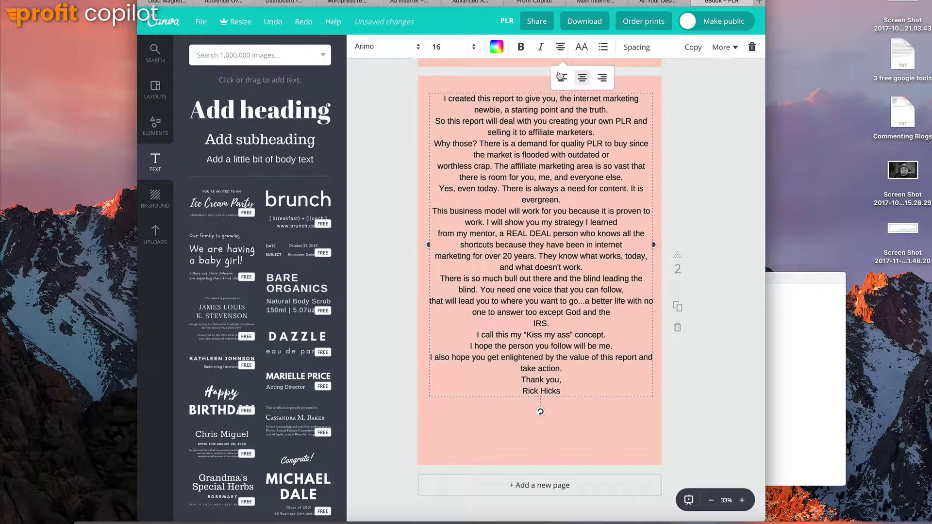
{"action": "left_click", "coordinate": [562, 78]}
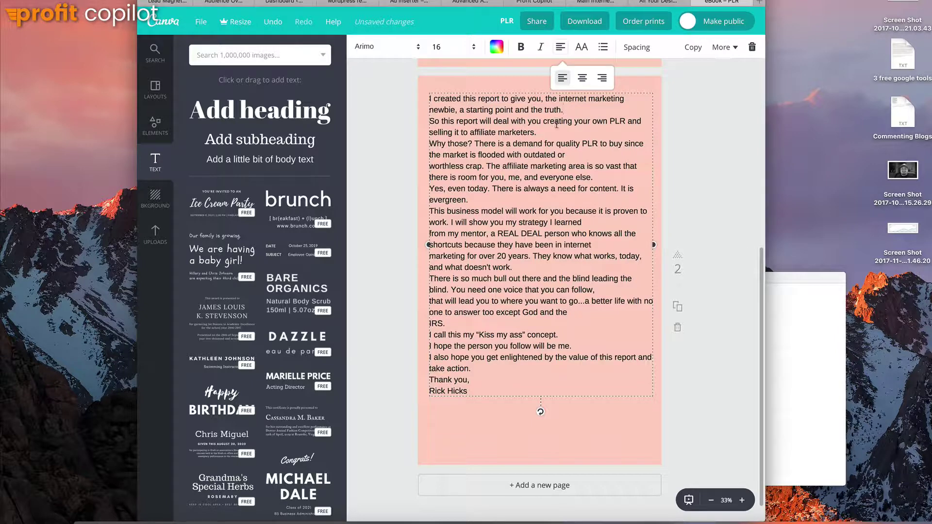
{"action": "left_click", "coordinate": [563, 109]}
{"action": "key", "text": "Return"}
{"action": "key", "text": "Return"}
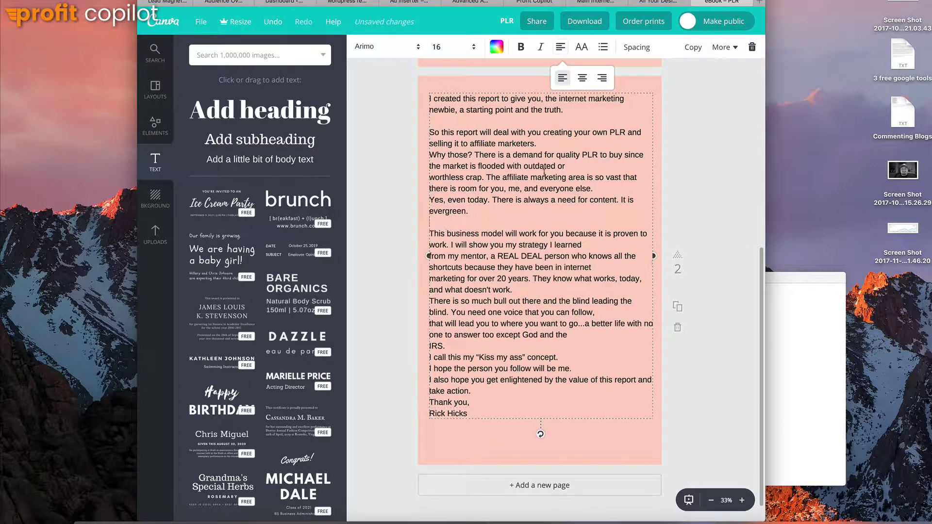
{"action": "key", "text": "Return"}
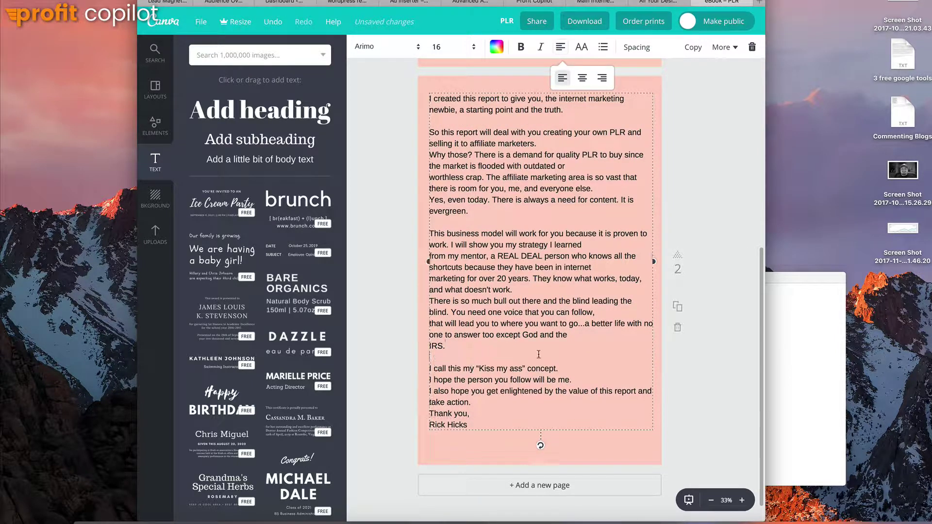
{"action": "key", "text": "Escape"}
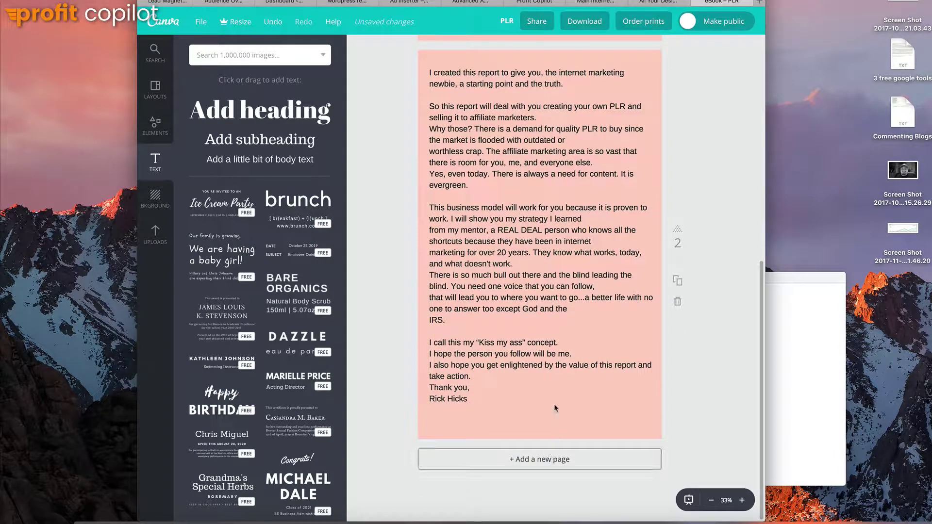
Delete the text from 'This business model' onward, narrow the column, and space out the remaining paragraphs.
{"action": "scroll", "coordinate": [549, 359], "scroll_direction": "up", "scroll_amount": 2}
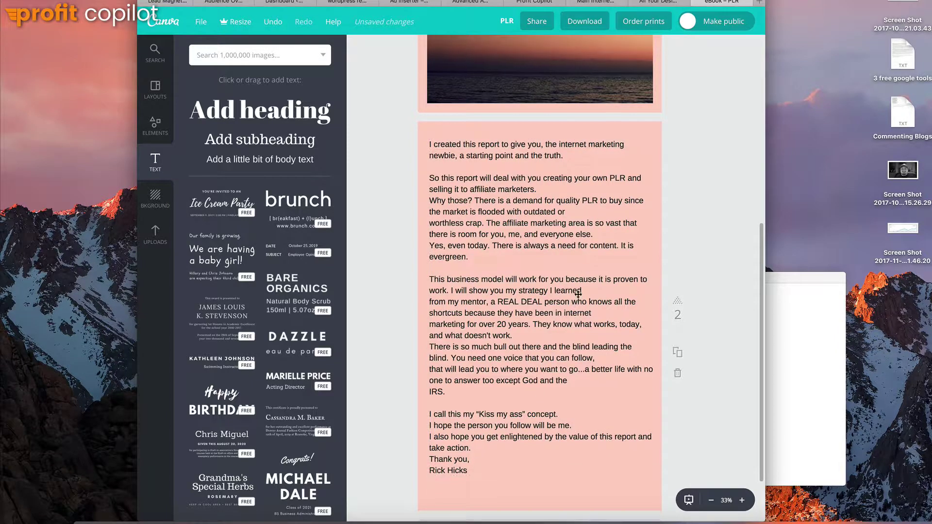
{"action": "scroll", "coordinate": [582, 258], "scroll_direction": "down", "scroll_amount": 2}
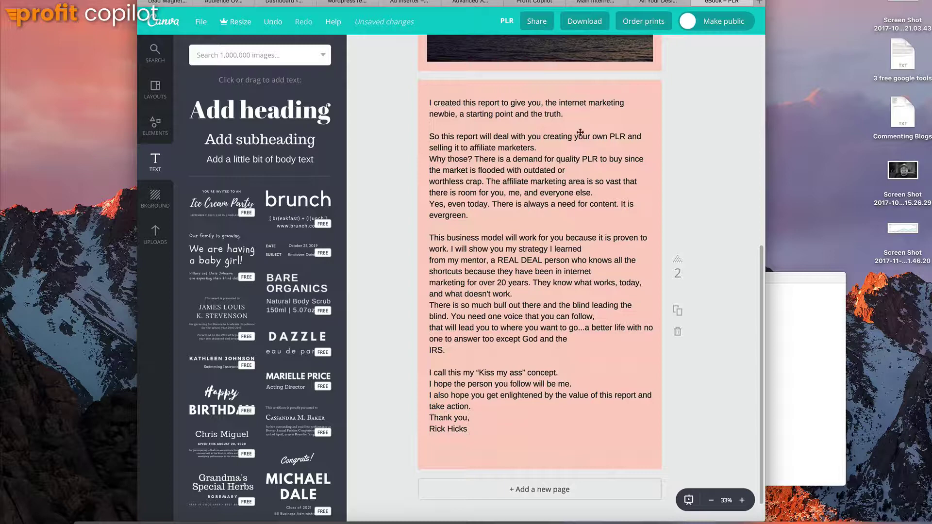
{"action": "left_click", "coordinate": [544, 160]}
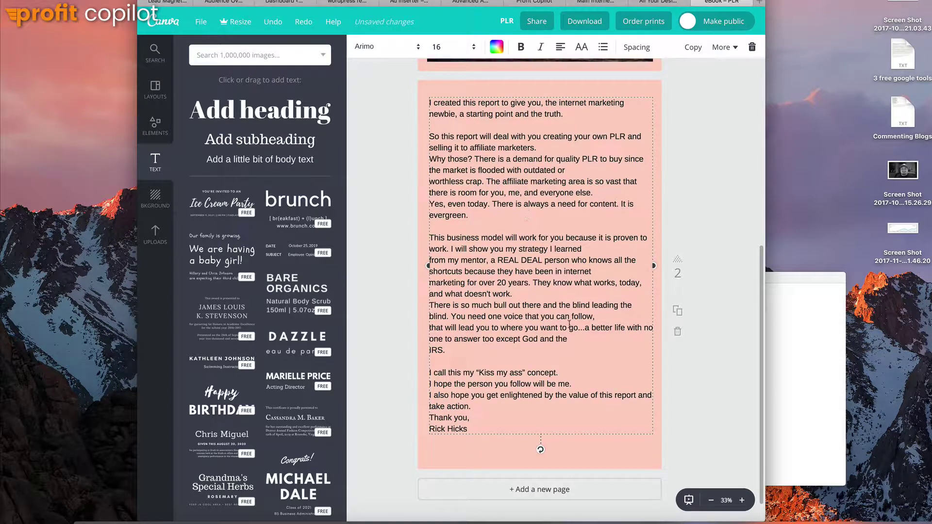
{"action": "scroll", "coordinate": [539, 267], "scroll_direction": "down", "scroll_amount": 1}
{"action": "left_click_drag", "start_coordinate": [430, 208], "coordinate": [561, 397]}
{"action": "key", "text": "BackSpace"}
{"action": "key", "text": "BackSpace"}
{"action": "key", "text": "BackSpace"}
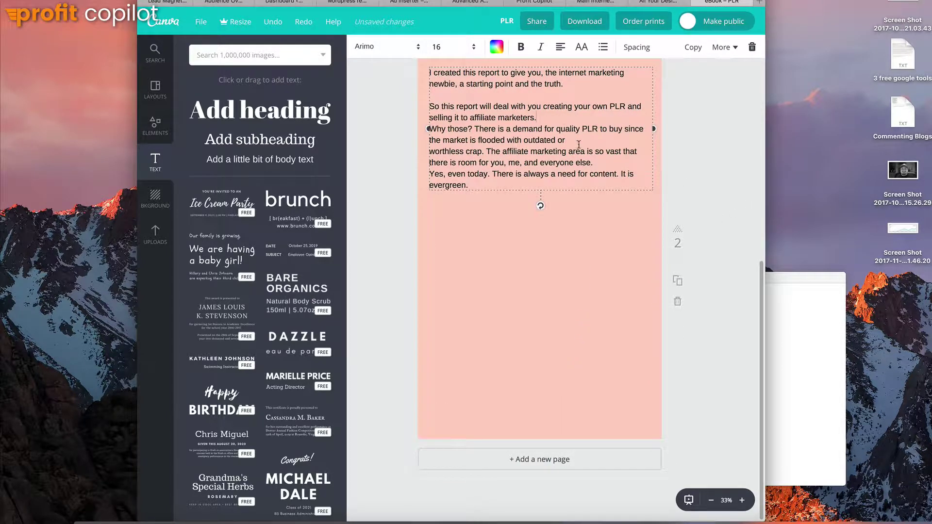
{"action": "left_click_drag", "start_coordinate": [654, 128], "coordinate": [568, 133]}
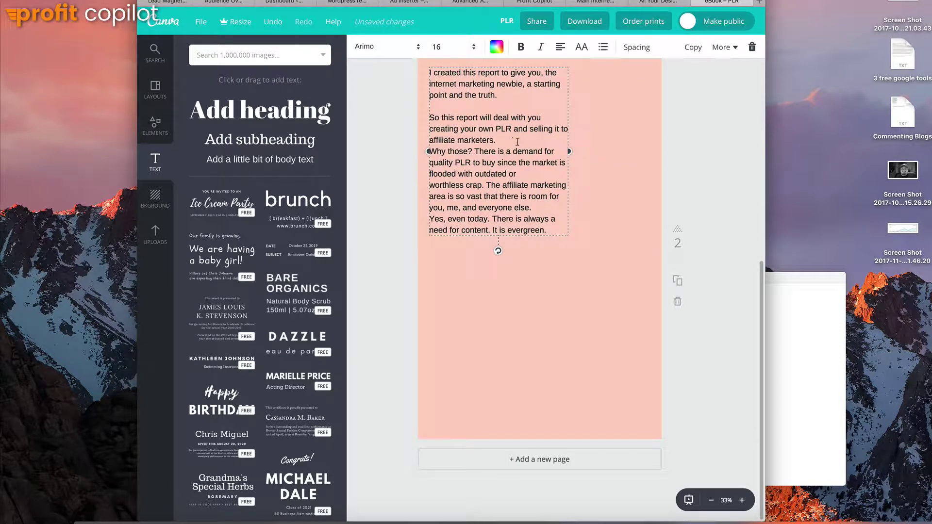
{"action": "key", "text": "Return"}
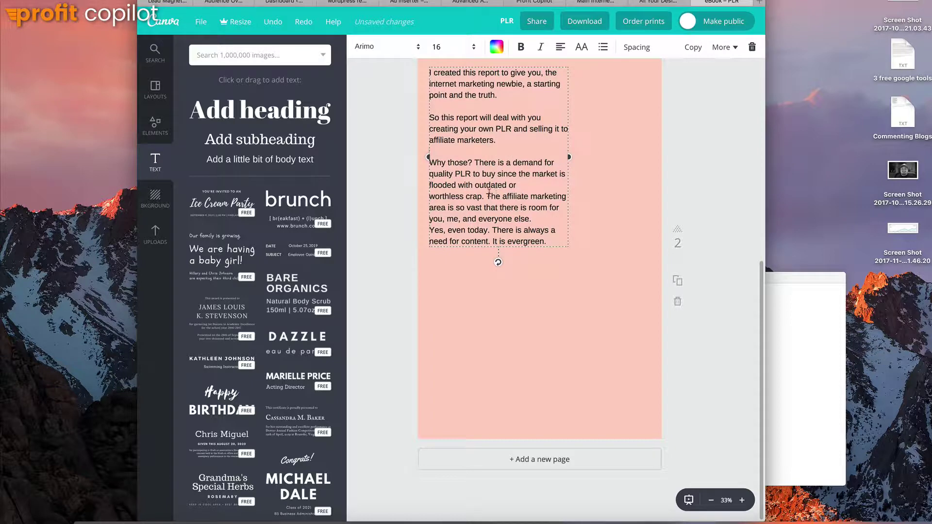
{"action": "key", "text": "Return"}
{"action": "key", "text": "Return"}
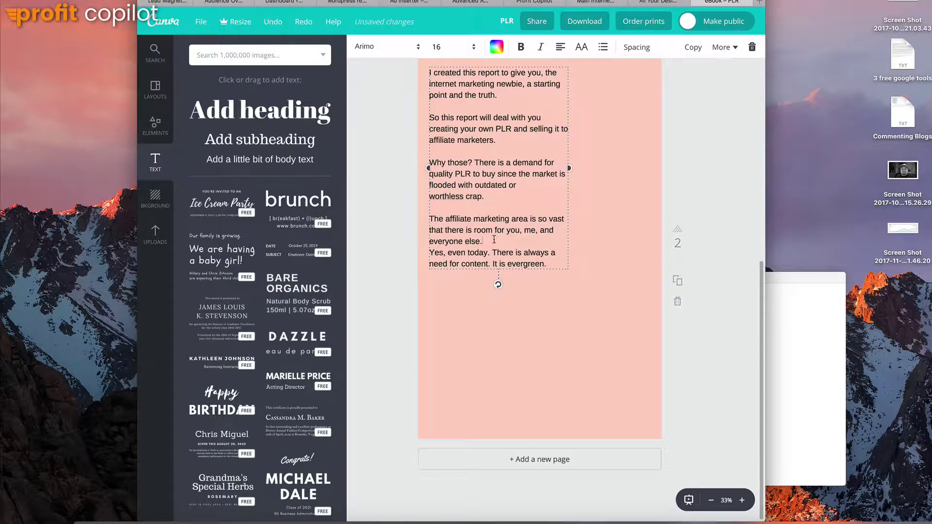
{"action": "key", "text": "Return"}
{"action": "key", "text": "Return"}
{"action": "key", "text": "Return"}
{"action": "left_click", "coordinate": [495, 285]}
{"action": "key", "text": "Return"}
{"action": "key", "text": "Return"}
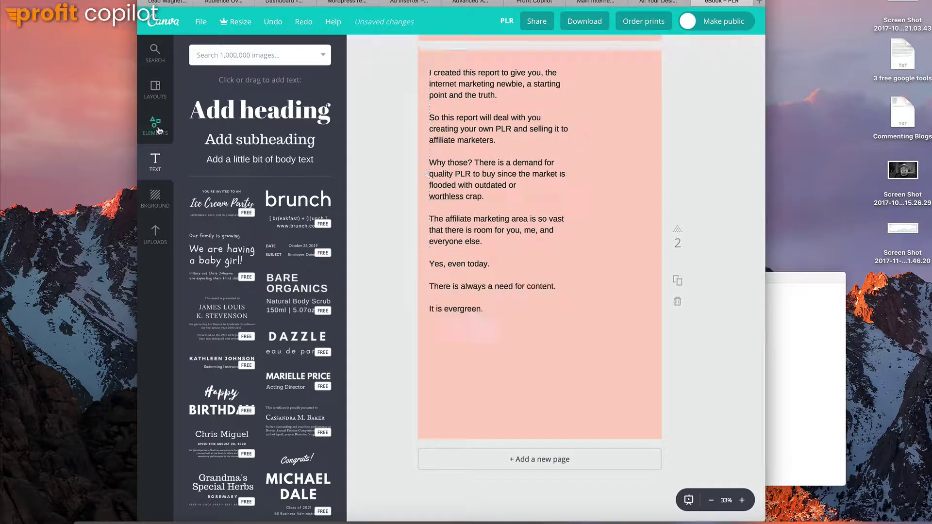
Search the photo library for 'marketing' and place the tablet-and-laptop desk photo beside page 2's text.
{"action": "left_click", "coordinate": [155, 126]}
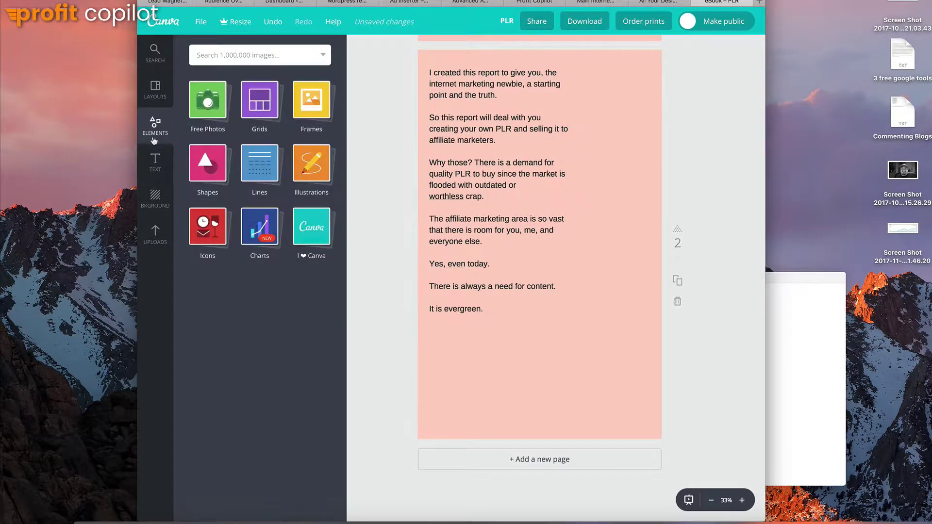
{"action": "left_click", "coordinate": [211, 115]}
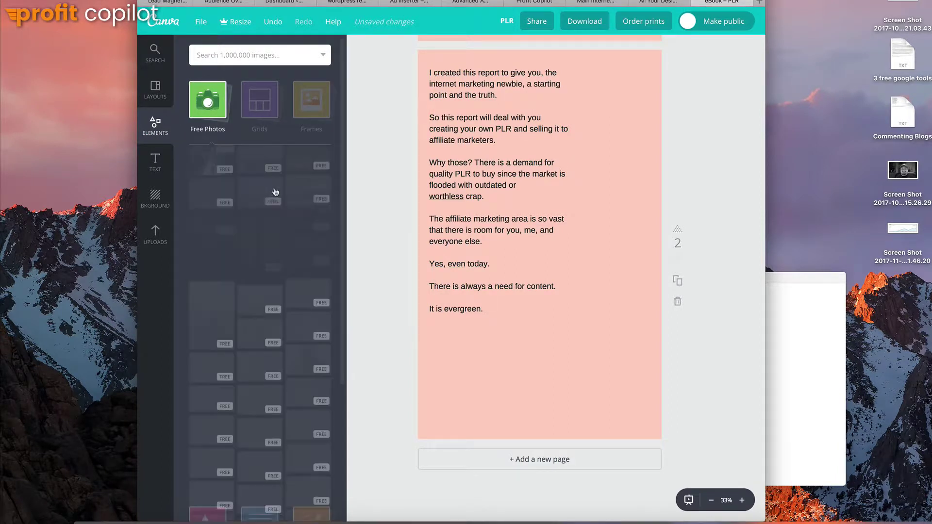
{"action": "left_click", "coordinate": [267, 56]}
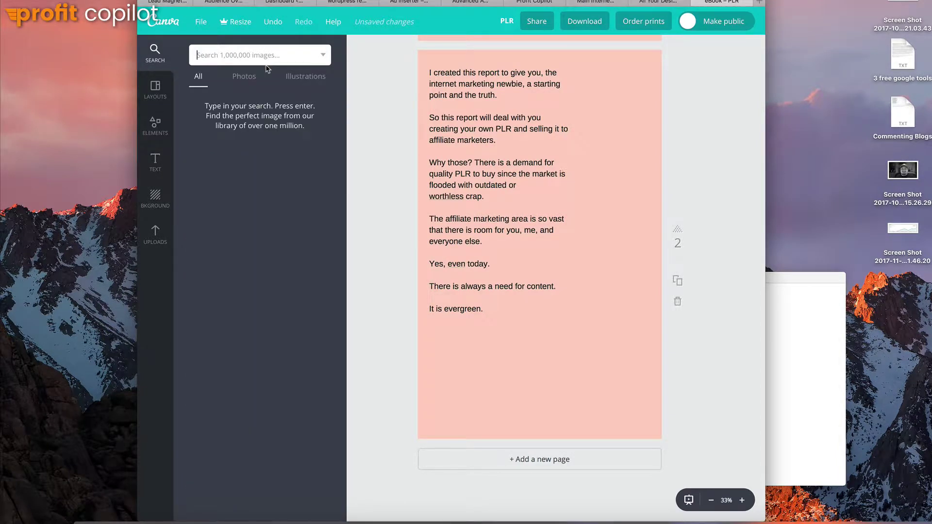
{"action": "type", "text": "marketing"}
{"action": "key", "text": "Return"}
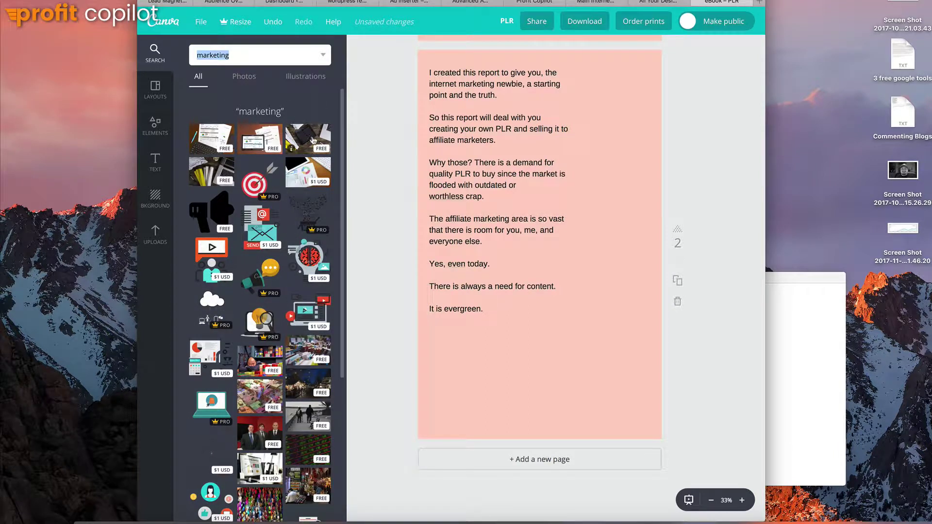
{"action": "left_click_drag", "start_coordinate": [313, 141], "coordinate": [653, 149]}
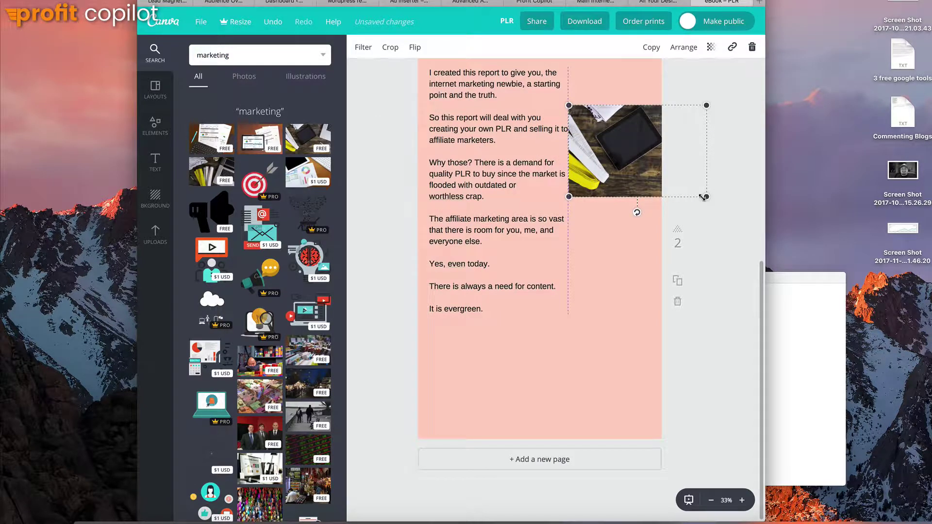
Enlarge the desk photo and crop it to a narrower, taller frame.
{"action": "left_click_drag", "start_coordinate": [706, 197], "coordinate": [820, 275]}
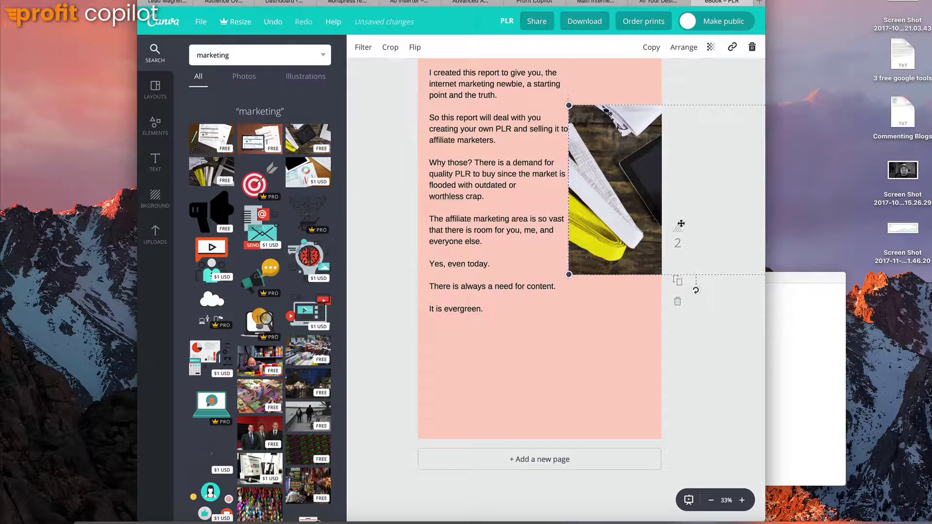
{"action": "double_click", "coordinate": [608, 163]}
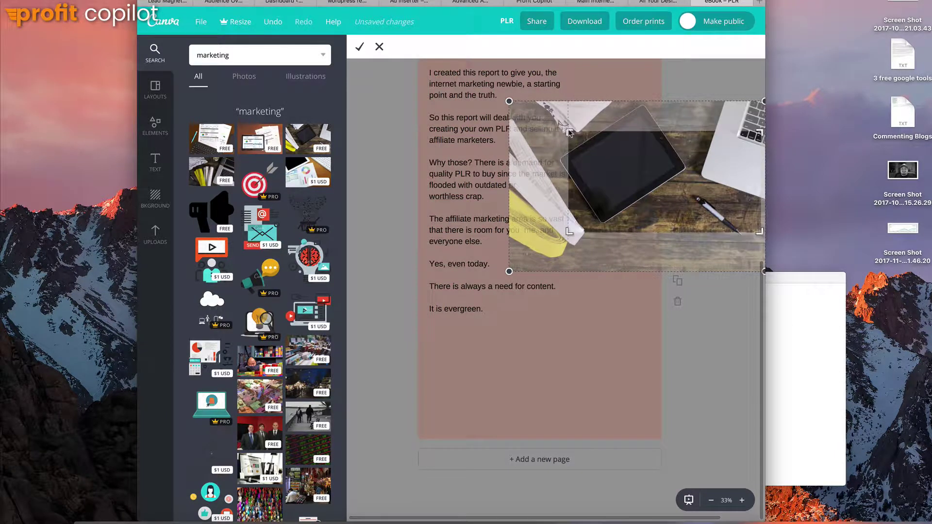
{"action": "left_click_drag", "start_coordinate": [568, 132], "coordinate": [570, 109]}
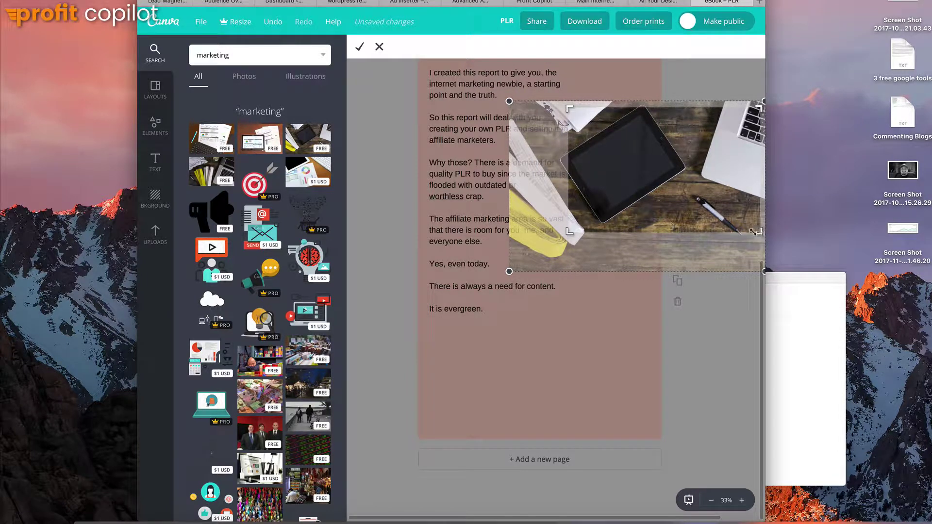
{"action": "left_click_drag", "start_coordinate": [759, 231], "coordinate": [661, 271]}
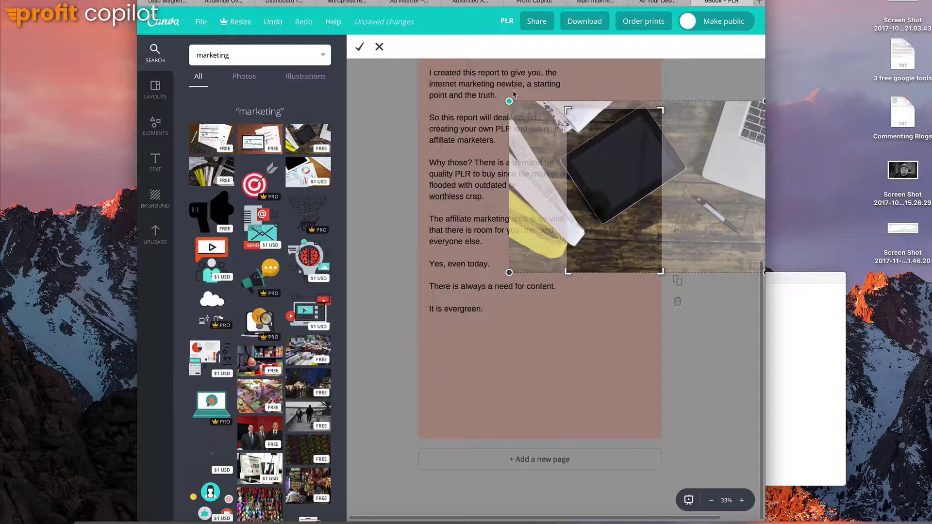
{"action": "left_click_drag", "start_coordinate": [660, 111], "coordinate": [659, 109]}
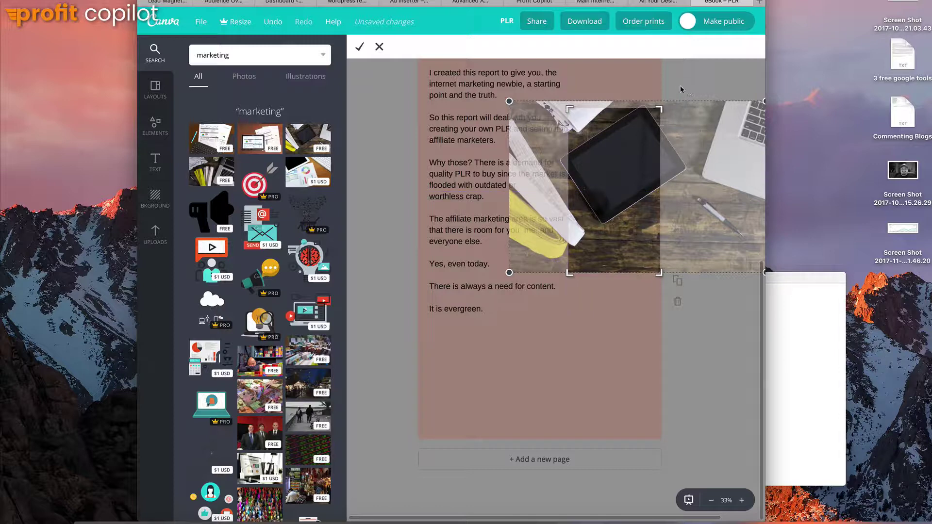
{"action": "left_click", "coordinate": [360, 47]}
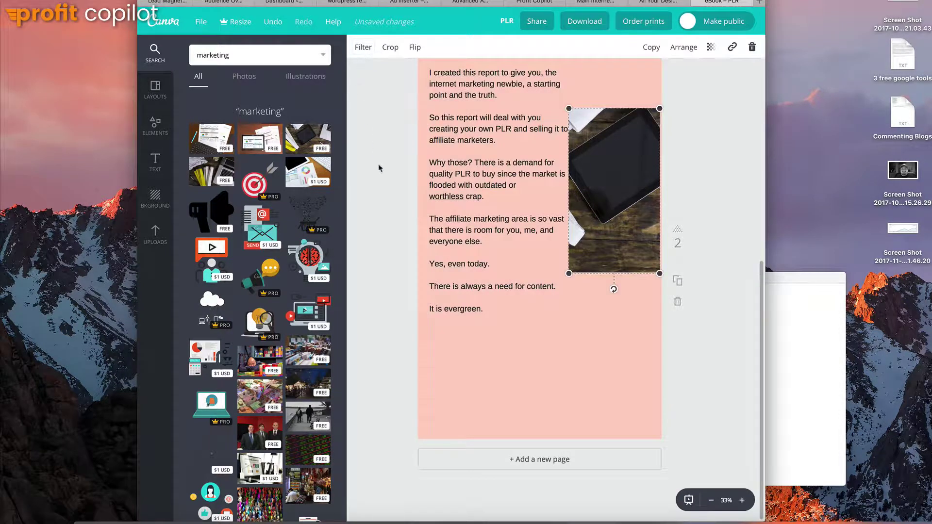
Re-crop so the laptop and pen fill the frame, then move the strip flush to the page top.
{"action": "double_click", "coordinate": [617, 186]}
{"action": "left_click_drag", "start_coordinate": [617, 186], "coordinate": [591, 193]}
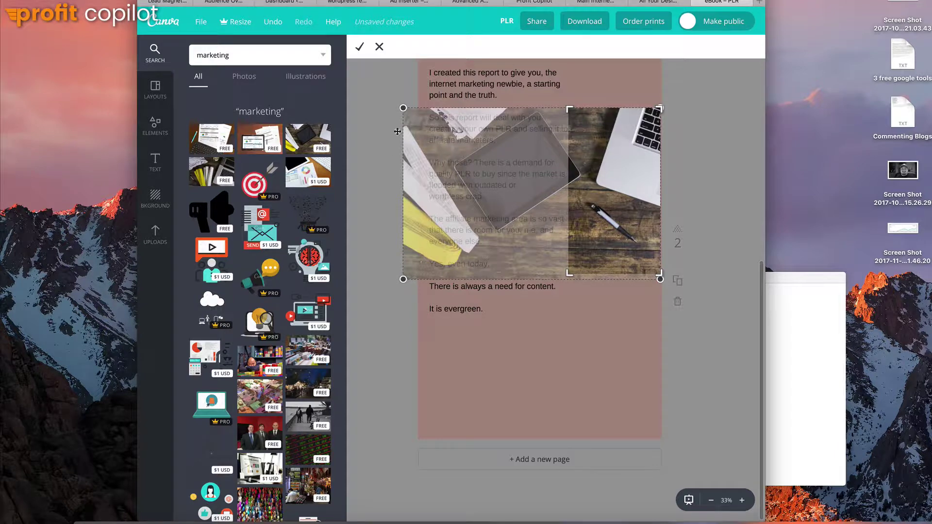
{"action": "left_click", "coordinate": [360, 46]}
{"action": "left_click_drag", "start_coordinate": [634, 149], "coordinate": [635, 99]}
{"action": "left_click_drag", "start_coordinate": [656, 179], "coordinate": [656, 171]}
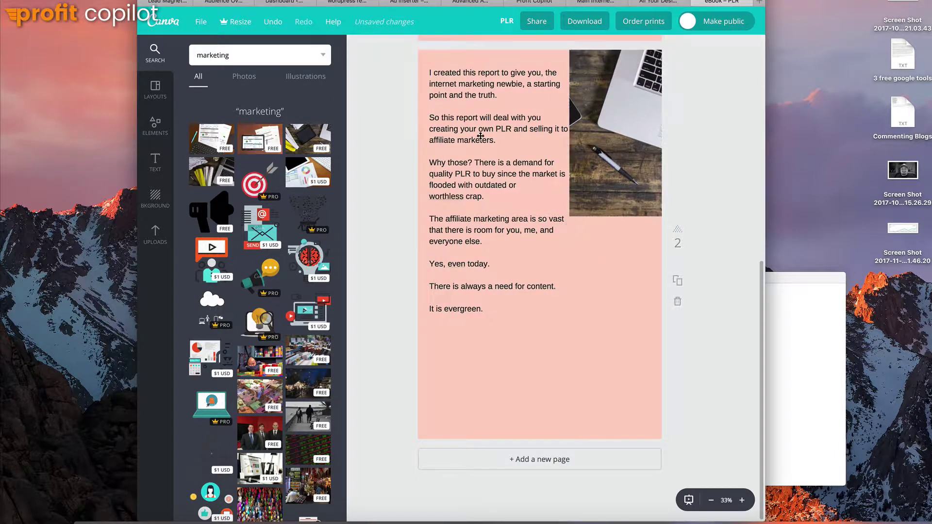
Add the heading INTRODUCTION to page 2's text and delete the four paragraphs through 'It is evergreen.'.
{"action": "left_click", "coordinate": [460, 130]}
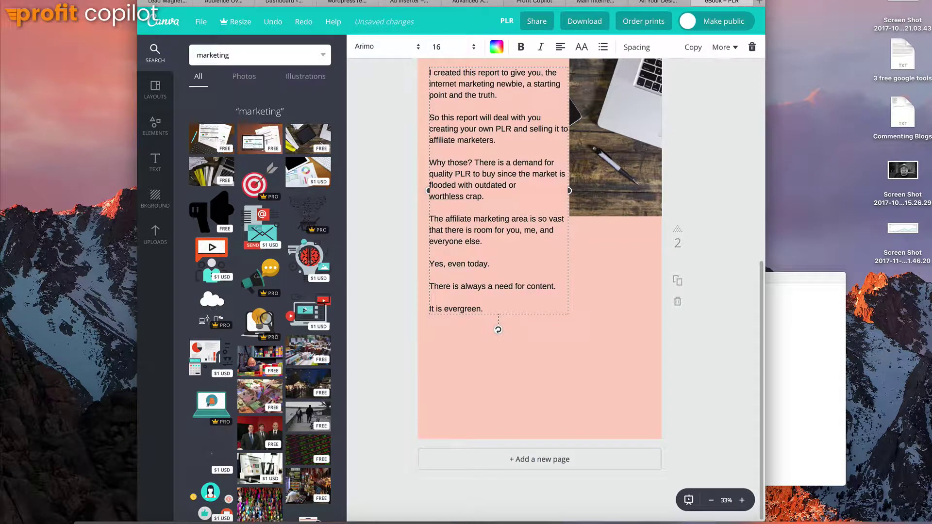
{"action": "type", "text": "INTRO"}
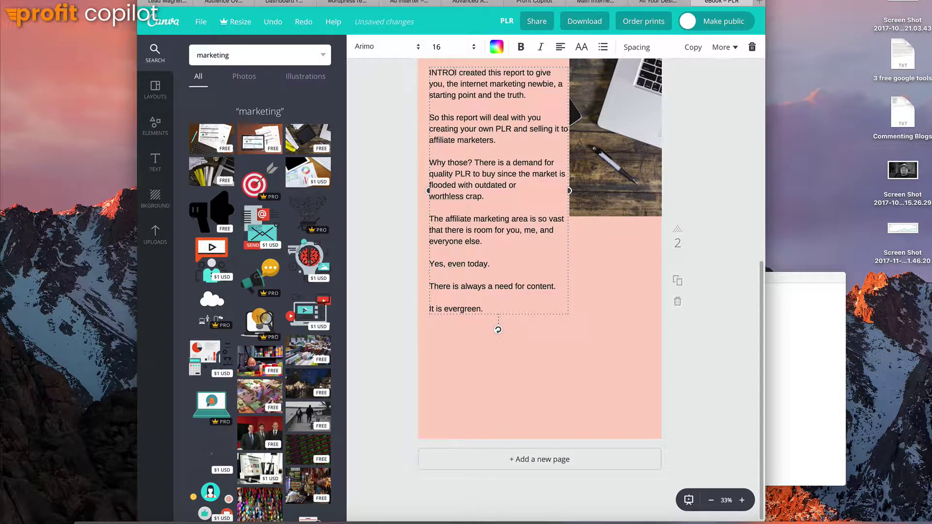
{"action": "type", "text": "DUCTION"}
{"action": "key", "text": "Return"}
{"action": "key", "text": "Return"}
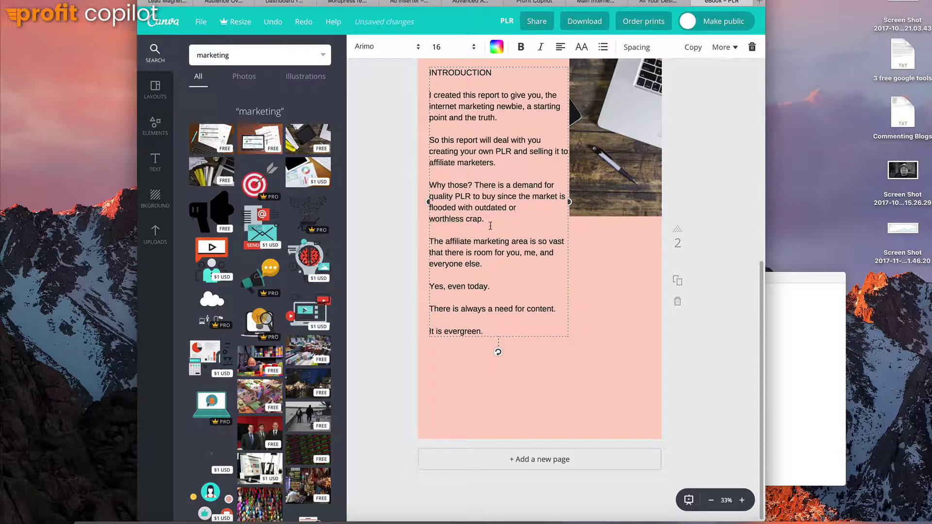
{"action": "left_click_drag", "start_coordinate": [429, 241], "coordinate": [518, 326]}
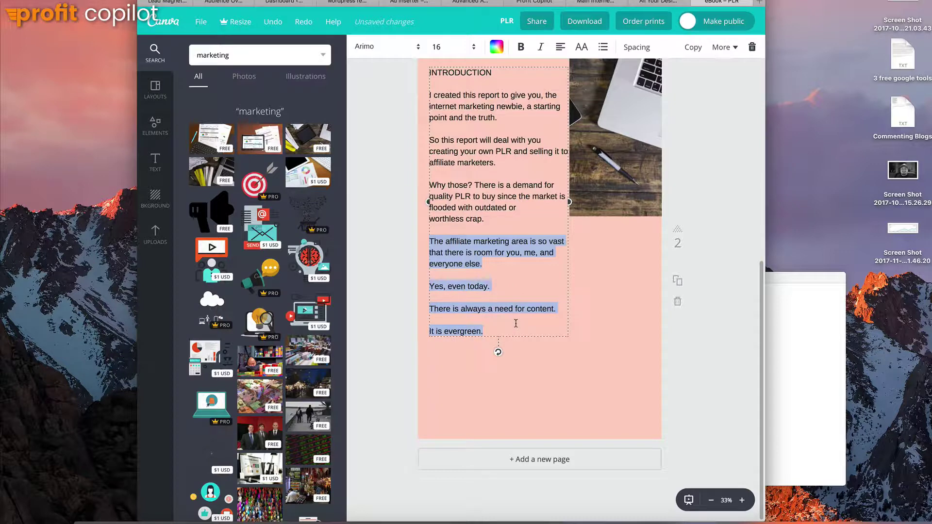
{"action": "key", "text": "BackSpace"}
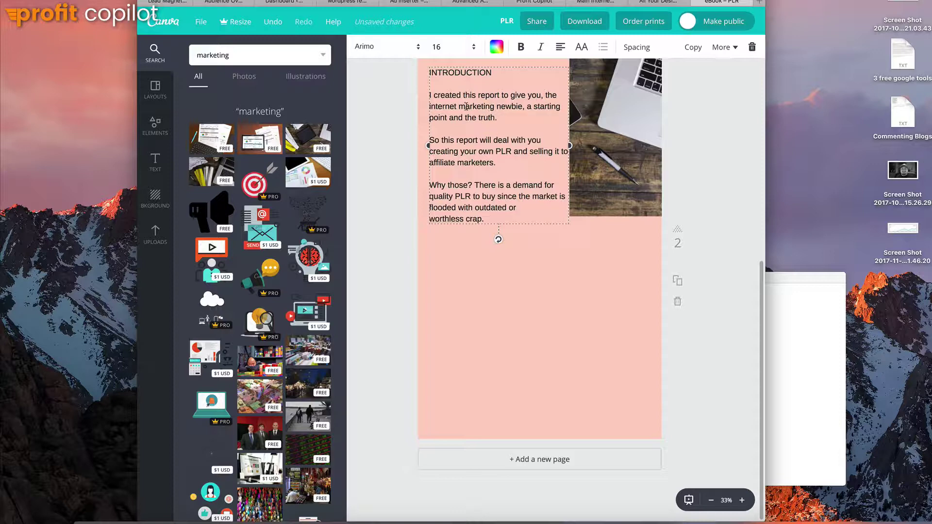
Duplicate the text box below the photo, paste in the four removed paragraphs, then widen and centre it.
{"action": "left_click", "coordinate": [695, 49]}
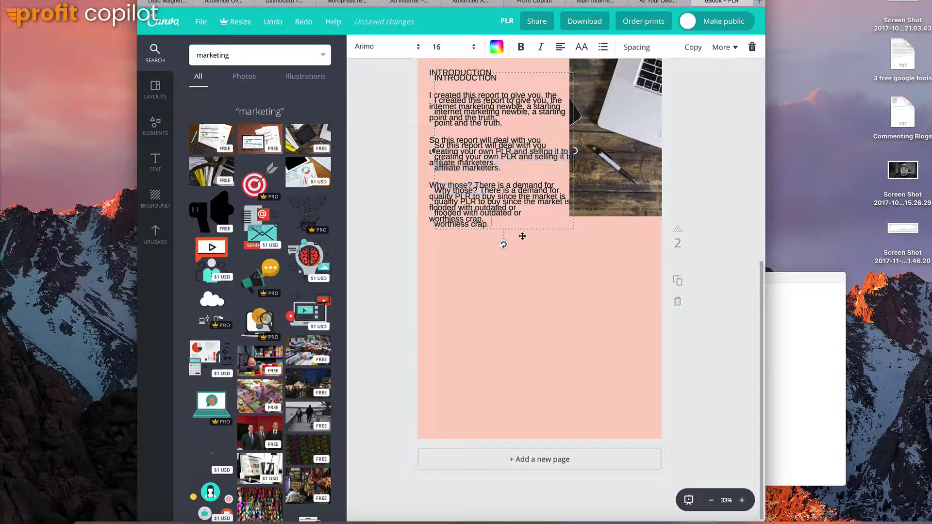
{"action": "left_click_drag", "start_coordinate": [522, 236], "coordinate": [578, 420]}
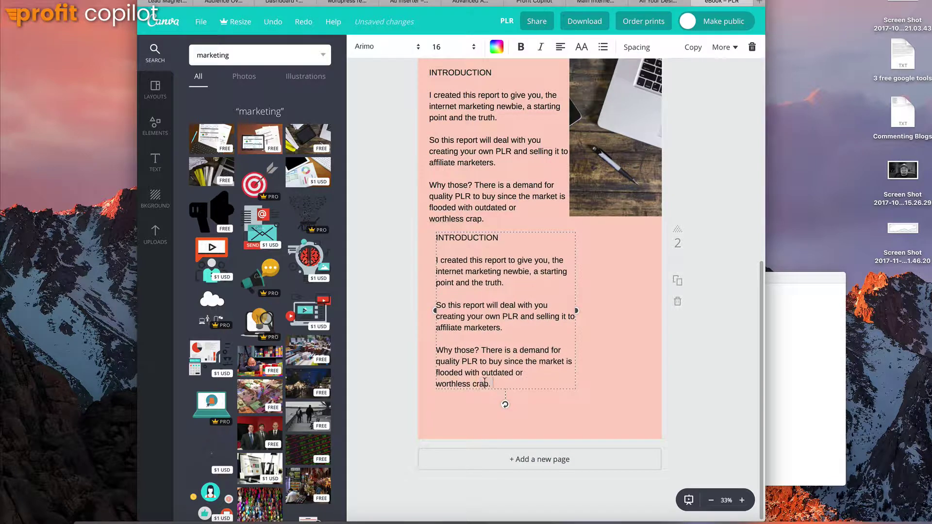
{"action": "left_click", "coordinate": [435, 237], "text": "shift"}
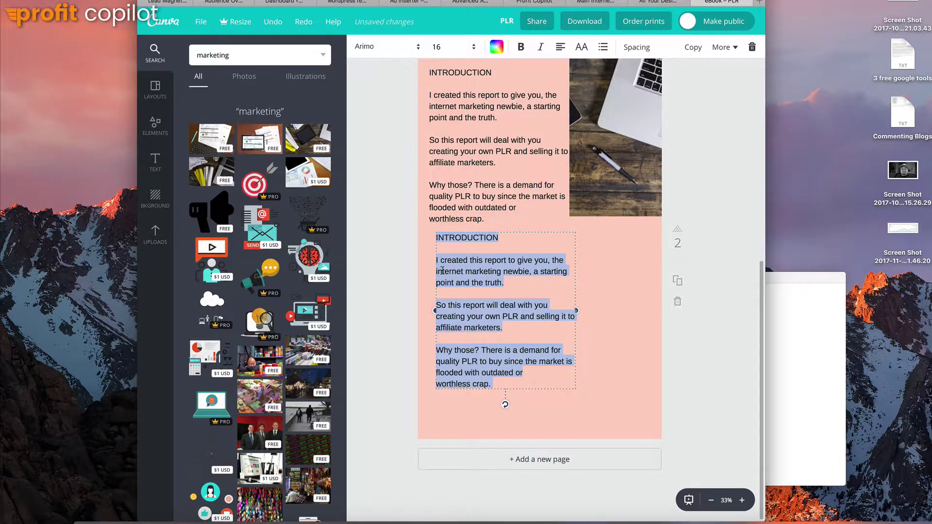
{"action": "key", "text": "ctrl+v"}
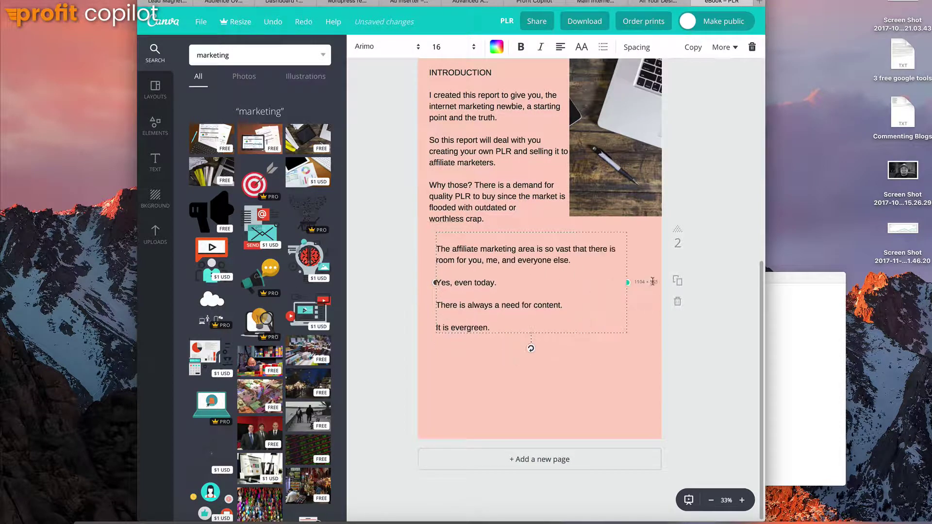
{"action": "left_click_drag", "start_coordinate": [656, 281], "coordinate": [649, 281]}
{"action": "left_click_drag", "start_coordinate": [545, 249], "coordinate": [543, 245]}
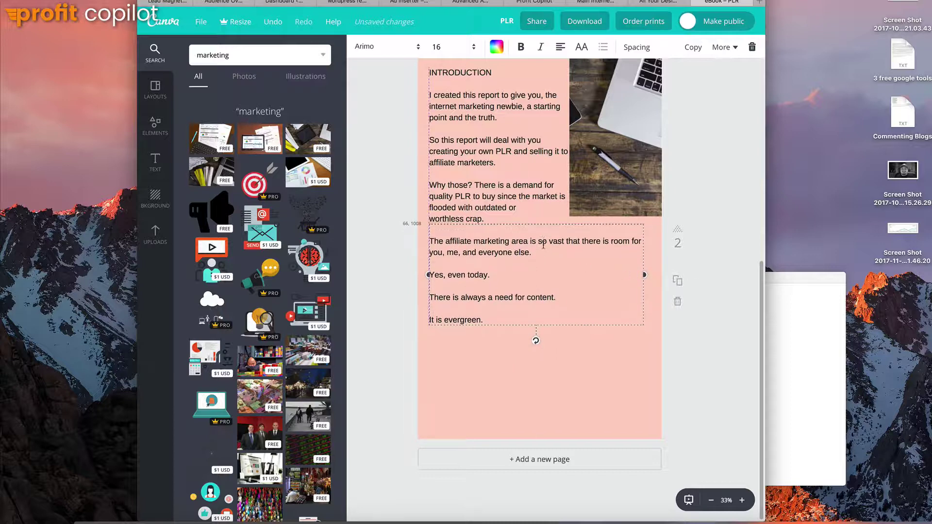
{"action": "left_click", "coordinate": [718, 209]}
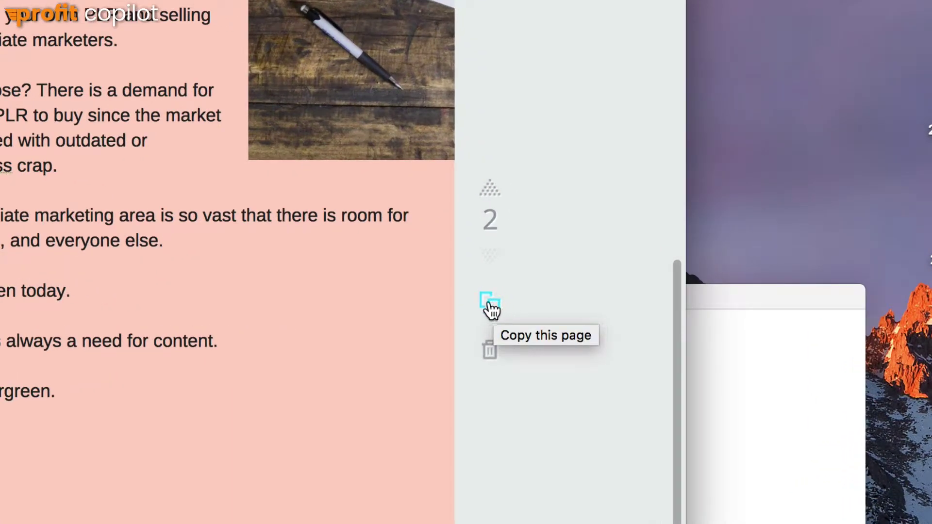
Copy page 2 as a new page 3 and select the word INTRO in its heading.
{"action": "left_click", "coordinate": [493, 312]}
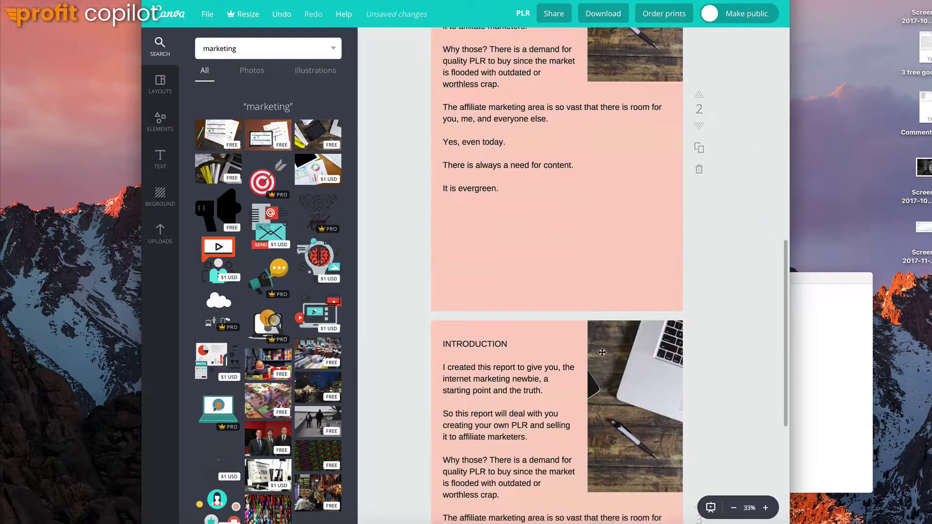
{"action": "scroll", "coordinate": [602, 352], "scroll_direction": "down", "scroll_amount": 2}
{"action": "left_click", "coordinate": [548, 345]}
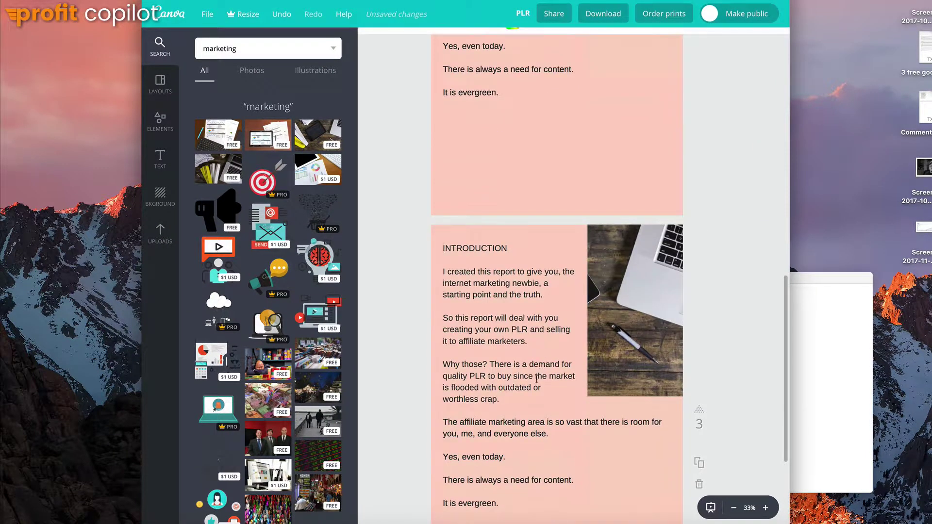
{"action": "scroll", "coordinate": [493, 261], "scroll_direction": "down", "scroll_amount": 1}
{"action": "left_click_drag", "start_coordinate": [444, 175], "coordinate": [469, 176]}
Copy the Report.odt text from 'This business model' onward and return to page 3's introduction text.
{"action": "key", "text": "ctrl+Tab"}
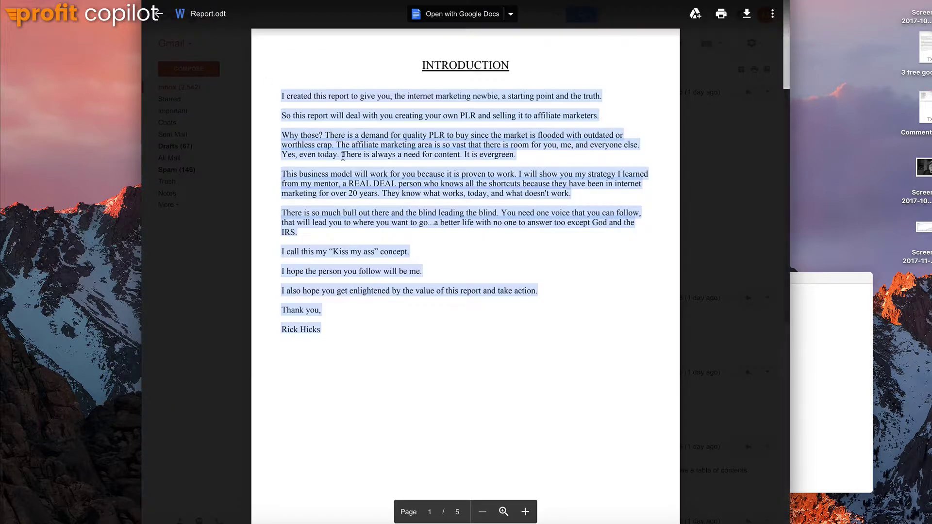
{"action": "left_click", "coordinate": [400, 307]}
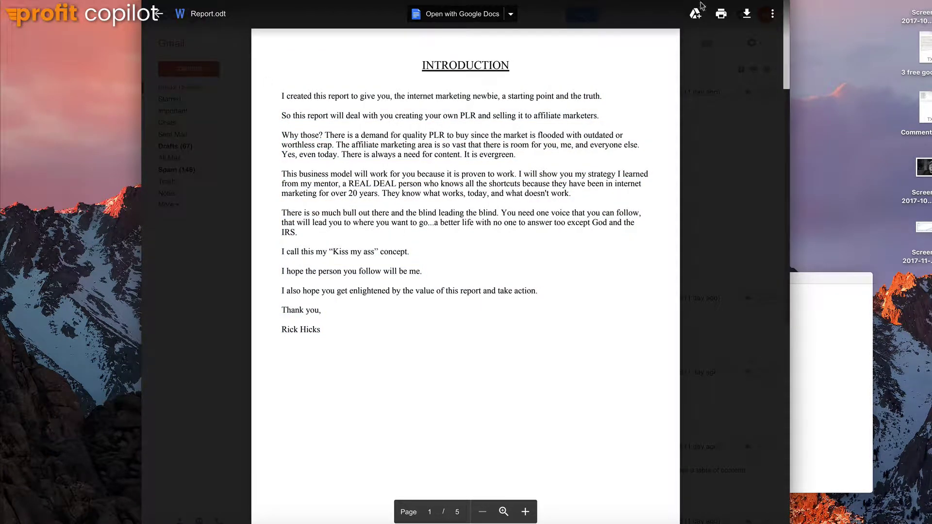
{"action": "key", "text": "ctrl+shift+Tab"}
{"action": "key", "text": "ctrl+Tab"}
{"action": "left_click_drag", "start_coordinate": [321, 214], "coordinate": [343, 221]}
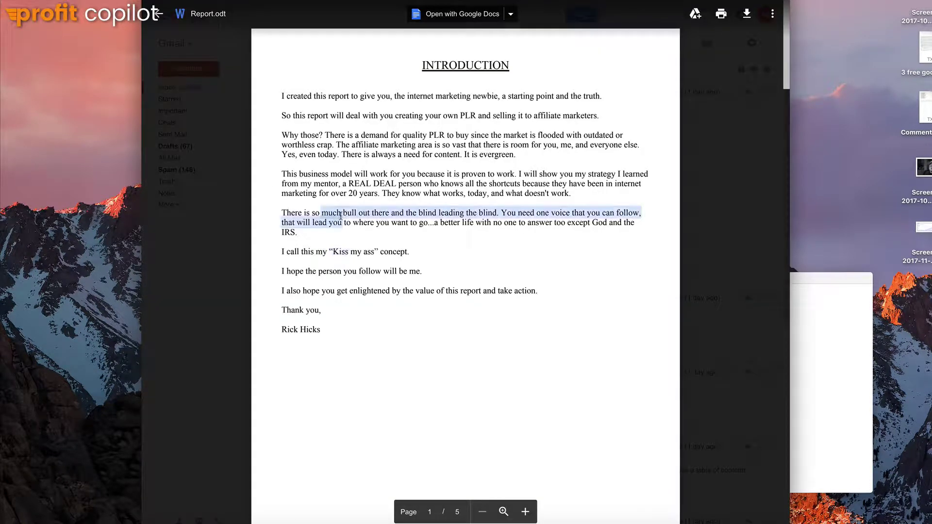
{"action": "left_click_drag", "start_coordinate": [286, 175], "coordinate": [311, 330]}
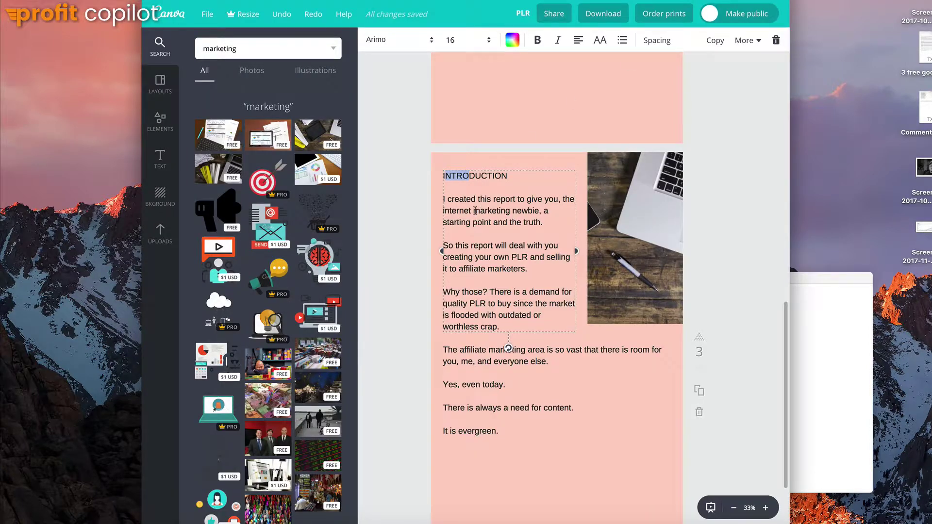
{"action": "left_click", "coordinate": [474, 210]}
Fill page 3's upper box with report text ending 'what doesn't work.' and the lower box with the closing passage.
{"action": "key", "text": "super+a"}
{"action": "key", "text": "super+v"}
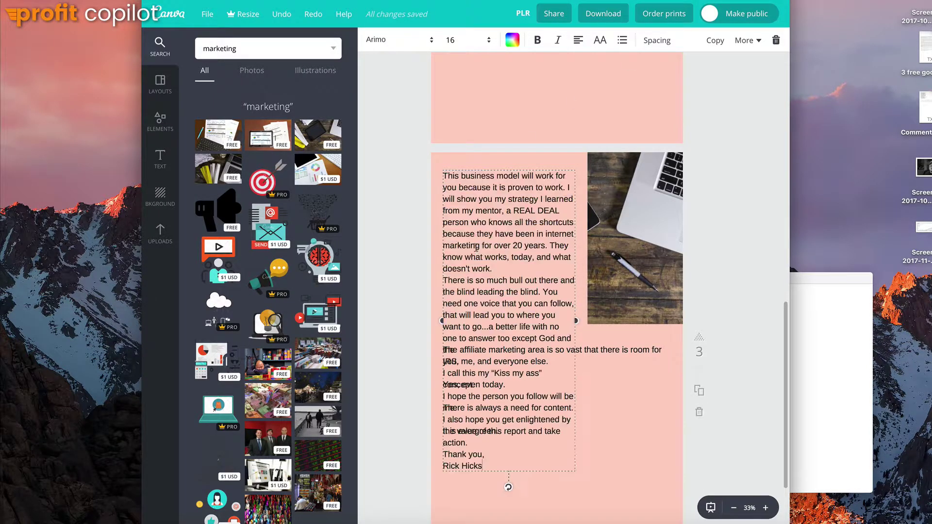
{"action": "left_click_drag", "start_coordinate": [497, 270], "coordinate": [529, 464]}
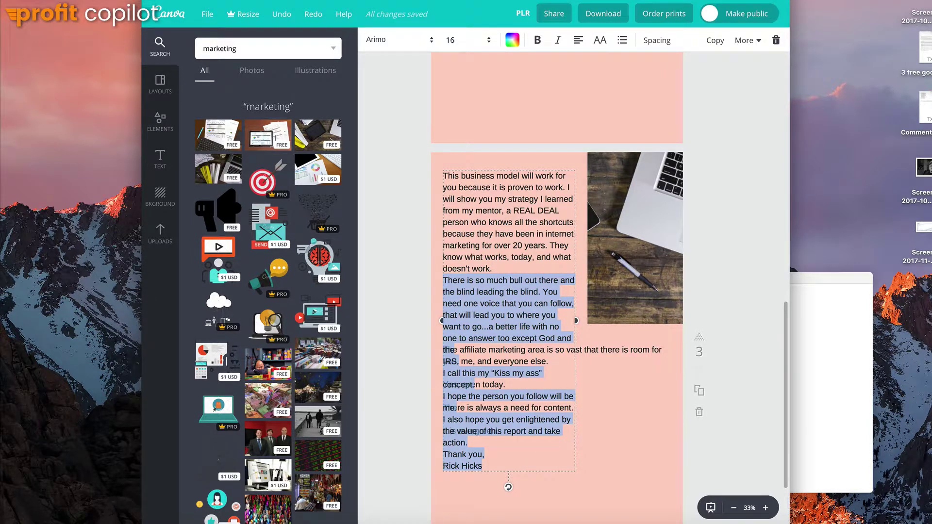
{"action": "key", "text": "BackSpace"}
{"action": "left_click", "coordinate": [486, 362]}
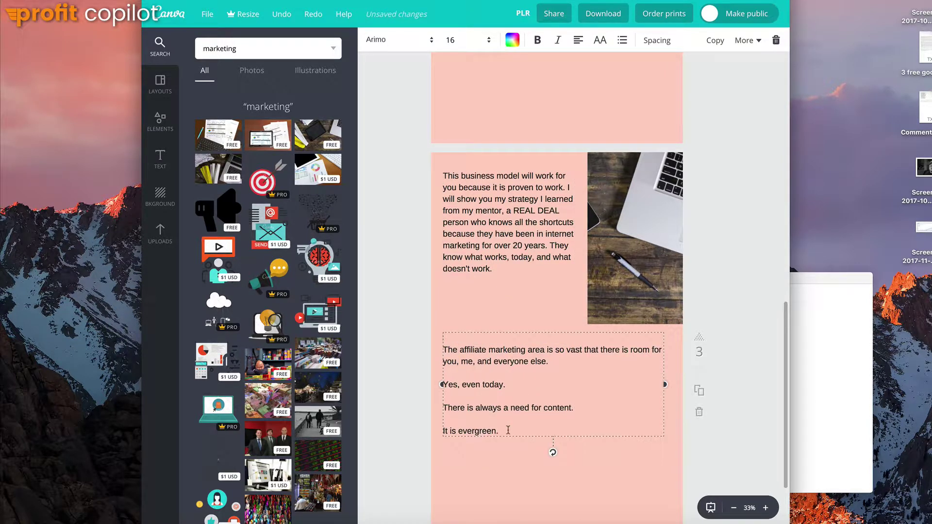
{"action": "left_click_drag", "start_coordinate": [509, 430], "coordinate": [431, 346]}
{"action": "type", "text": "There is so much bull out there and the blind leading the blind. You need one voice that you can follow, that will lead you to where you want to go...a better life with no one to answer too except God and the IRS. I call this my \"Kiss my ass\" concept. I hope the person you follow will be me. I also hope you get enlightened by the value of this report and take action. Thank you, Rick Hicks"}
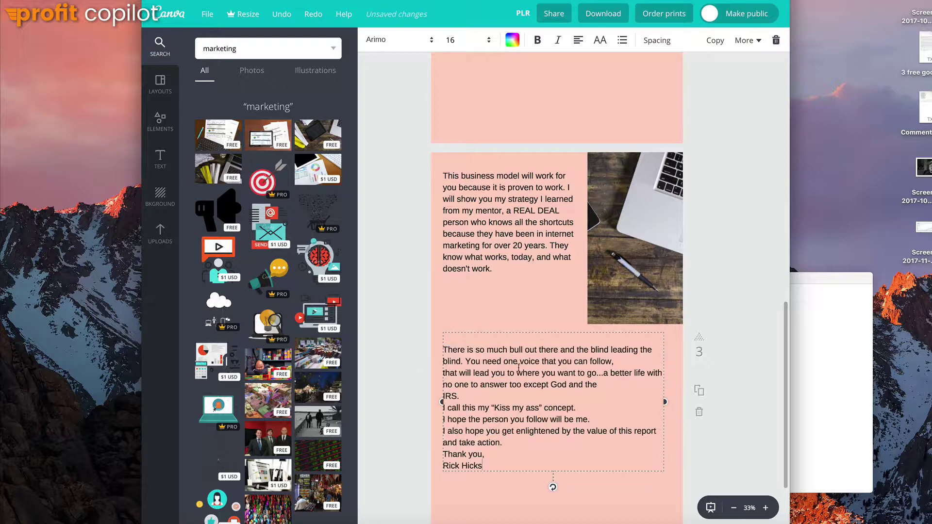
Insert blank lines in the upper text to separate its paragraphs.
{"action": "left_click", "coordinate": [534, 199]}
{"action": "key", "text": "Return"}
{"action": "key", "text": "Return"}
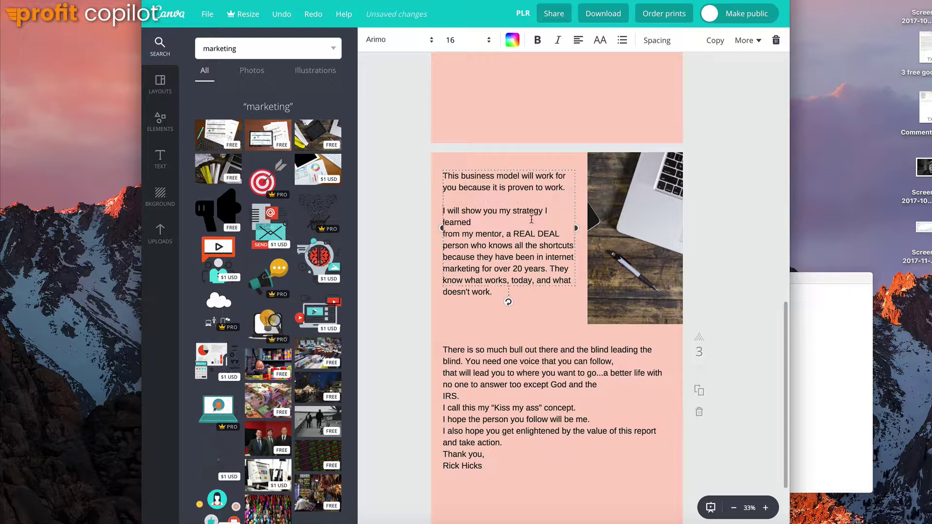
{"action": "key", "text": "Return"}
{"action": "key", "text": "Return"}
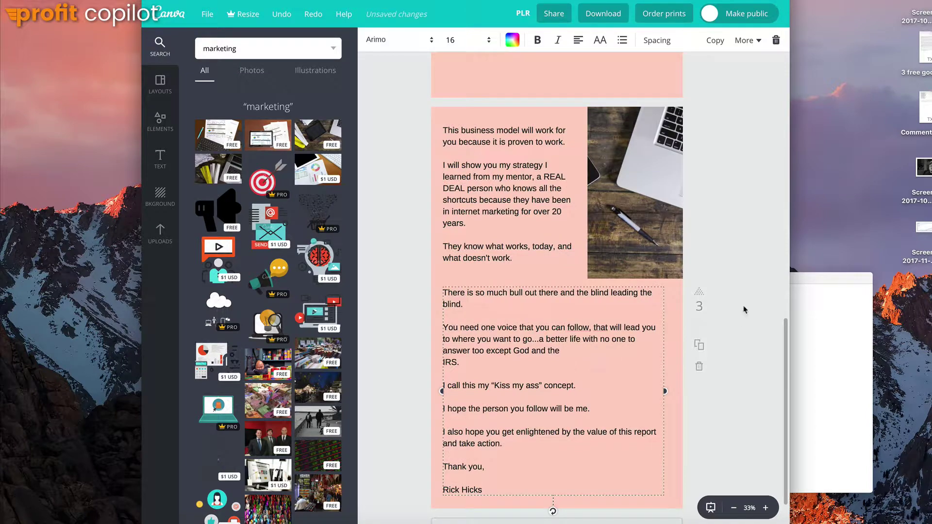
{"action": "left_click", "coordinate": [748, 259]}
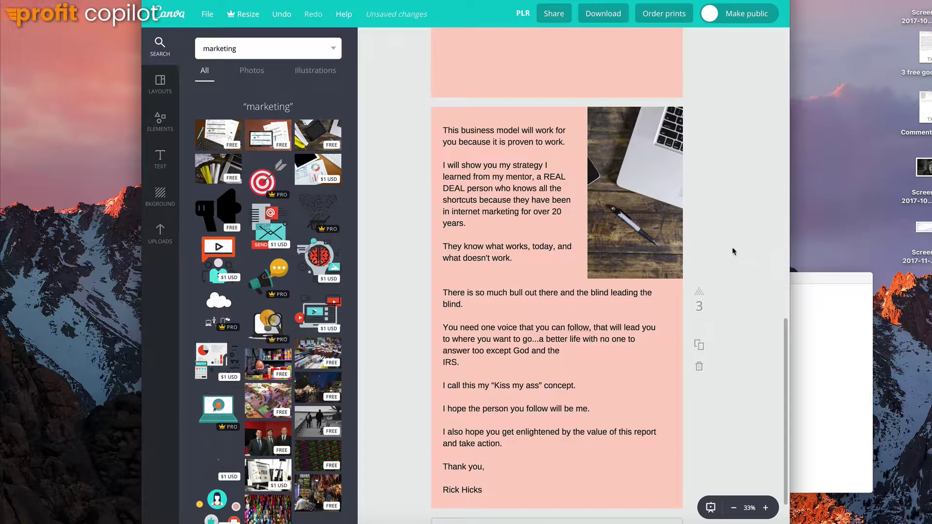
{"action": "scroll", "coordinate": [740, 249], "scroll_direction": "up", "scroll_amount": 5}
{"action": "scroll", "coordinate": [740, 261], "scroll_direction": "down", "scroll_amount": 5}
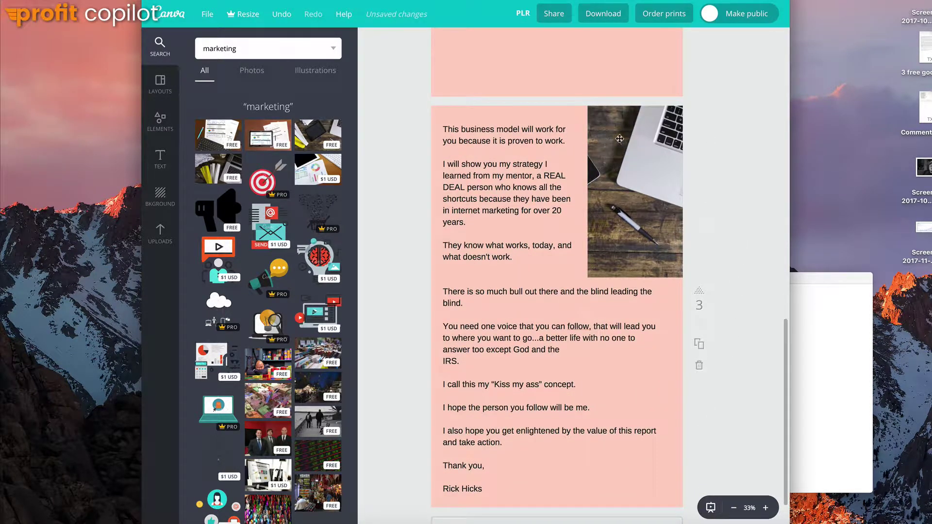
{"action": "scroll", "coordinate": [721, 213], "scroll_direction": "up", "scroll_amount": 1}
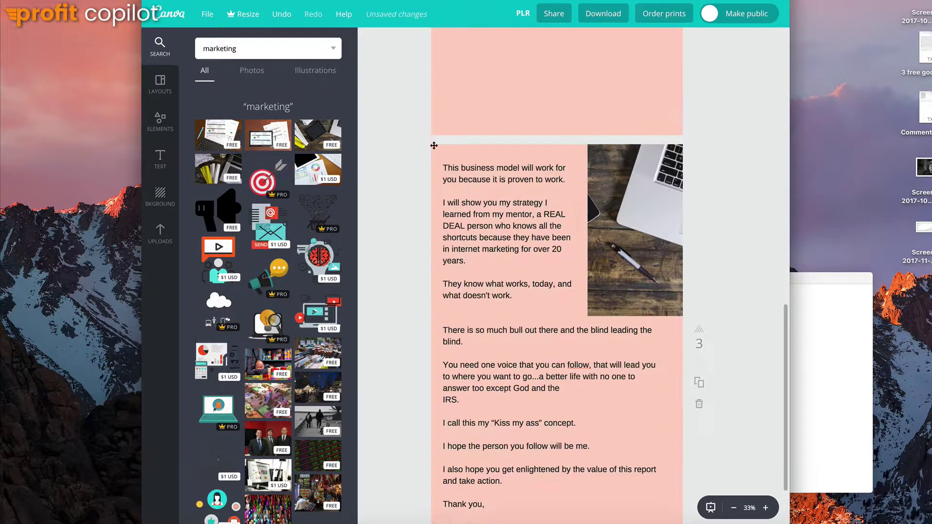
{"action": "left_click", "coordinate": [437, 155]}
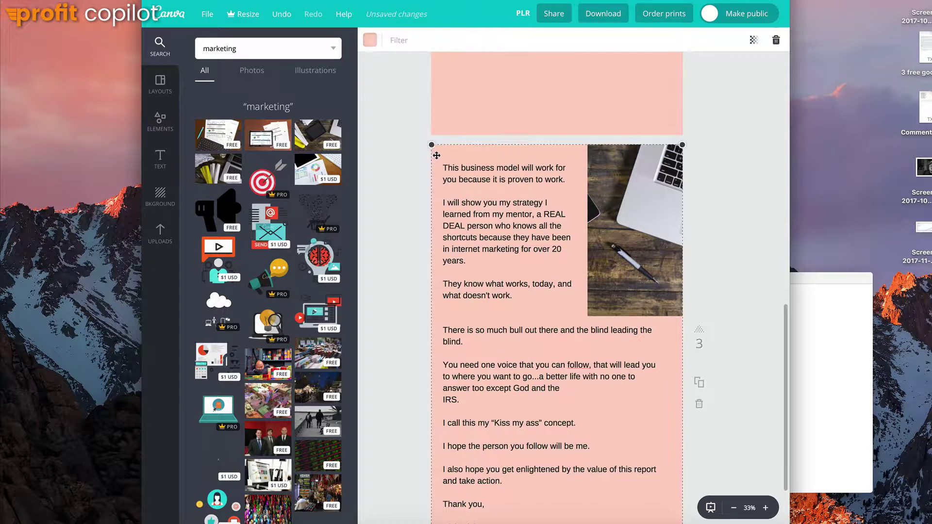
{"action": "left_click", "coordinate": [371, 41]}
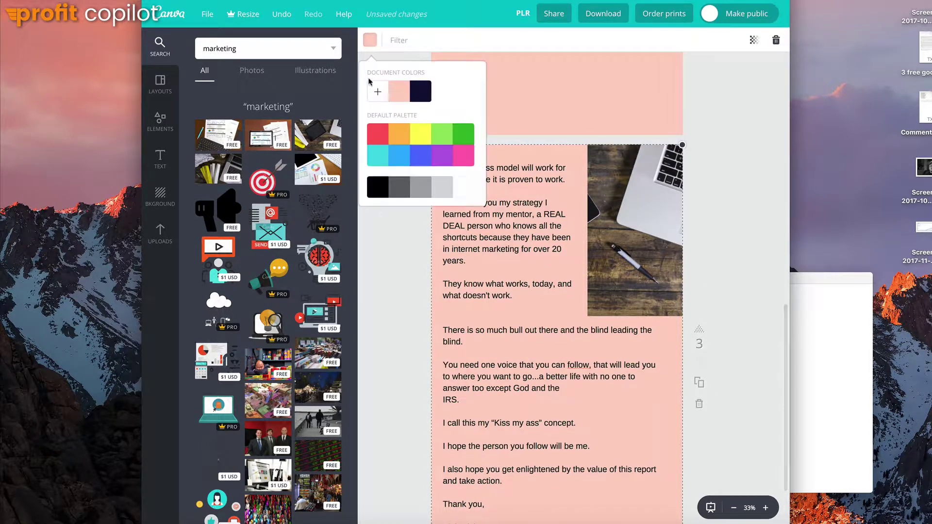
{"action": "left_click", "coordinate": [419, 138]}
{"action": "left_click", "coordinate": [463, 186]}
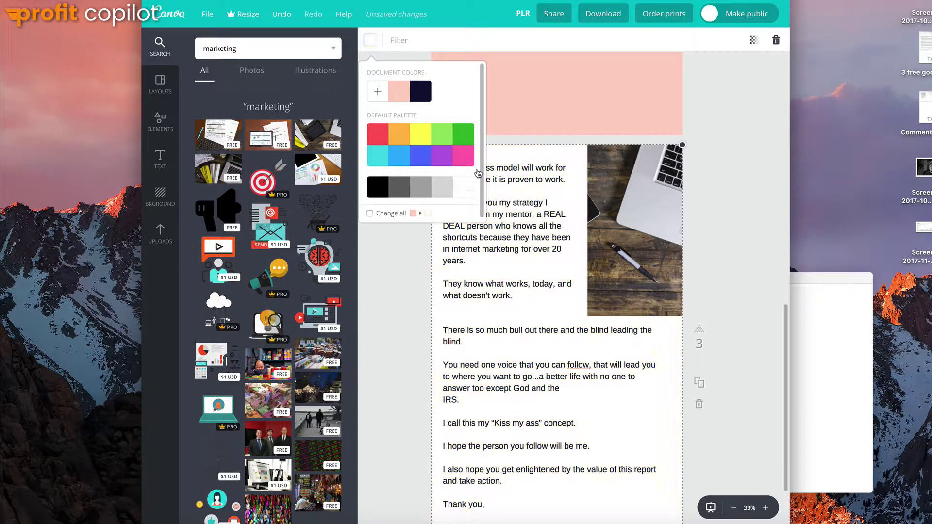
{"action": "left_click", "coordinate": [520, 281]}
{"action": "scroll", "coordinate": [526, 262], "scroll_direction": "down", "scroll_amount": 2}
{"action": "scroll", "coordinate": [558, 447], "scroll_direction": "up", "scroll_amount": 5}
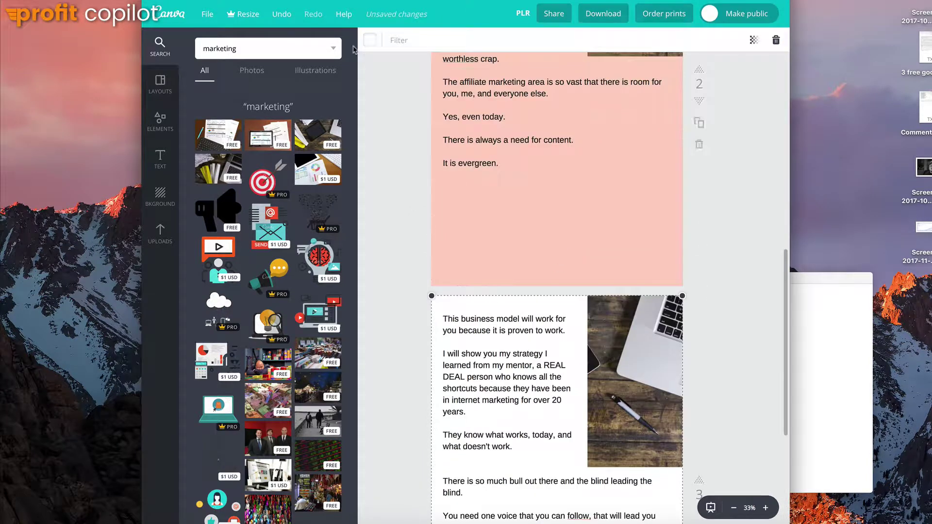
{"action": "left_click", "coordinate": [370, 40]}
{"action": "left_click", "coordinate": [399, 90]}
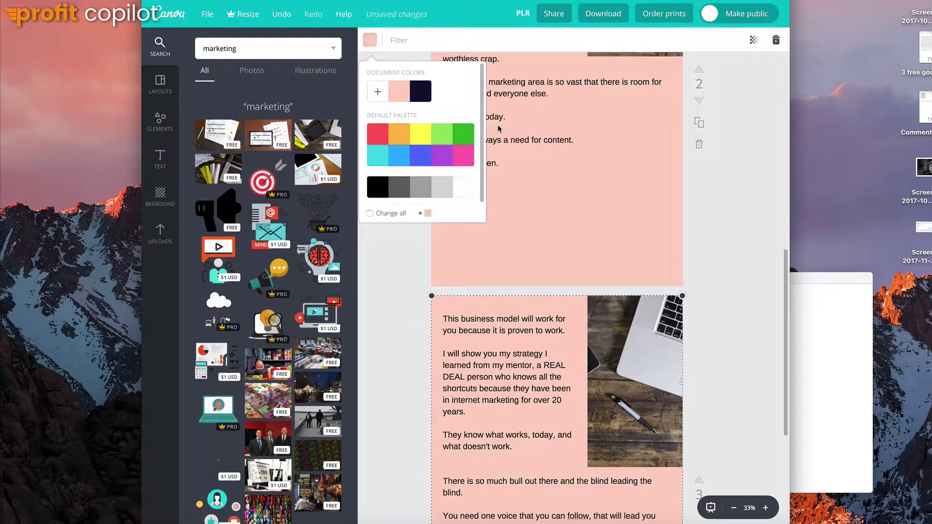
{"action": "left_click", "coordinate": [734, 214]}
{"action": "scroll", "coordinate": [743, 232], "scroll_direction": "down", "scroll_amount": 5}
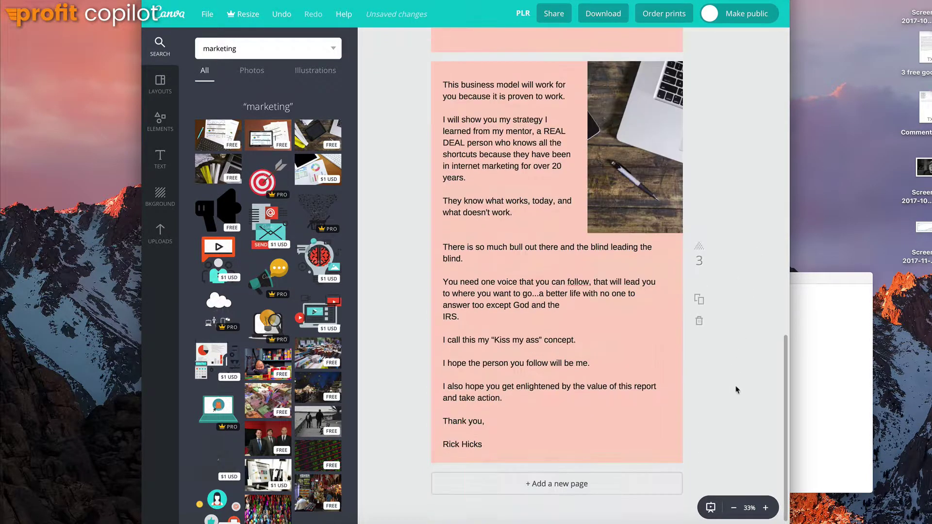
{"action": "scroll", "coordinate": [736, 390], "scroll_direction": "up", "scroll_amount": 15}
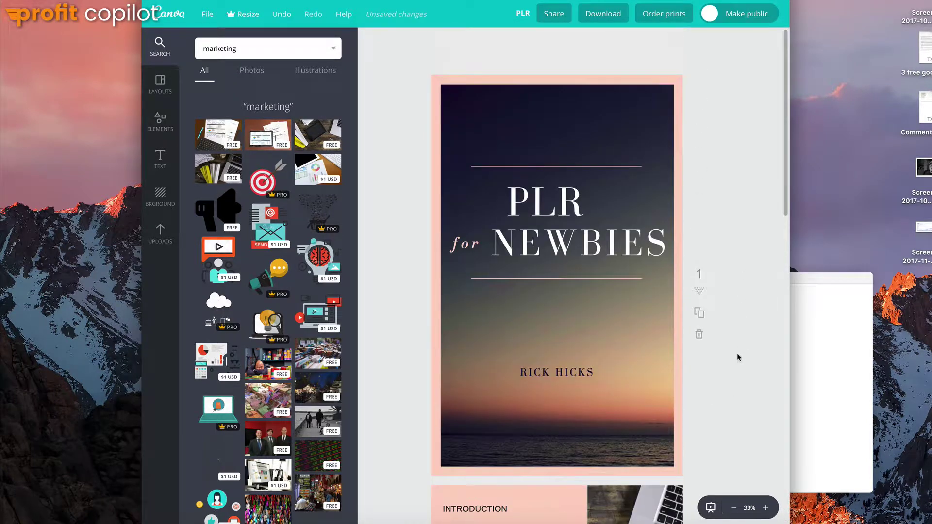
{"action": "scroll", "coordinate": [736, 364], "scroll_direction": "down", "scroll_amount": 12}
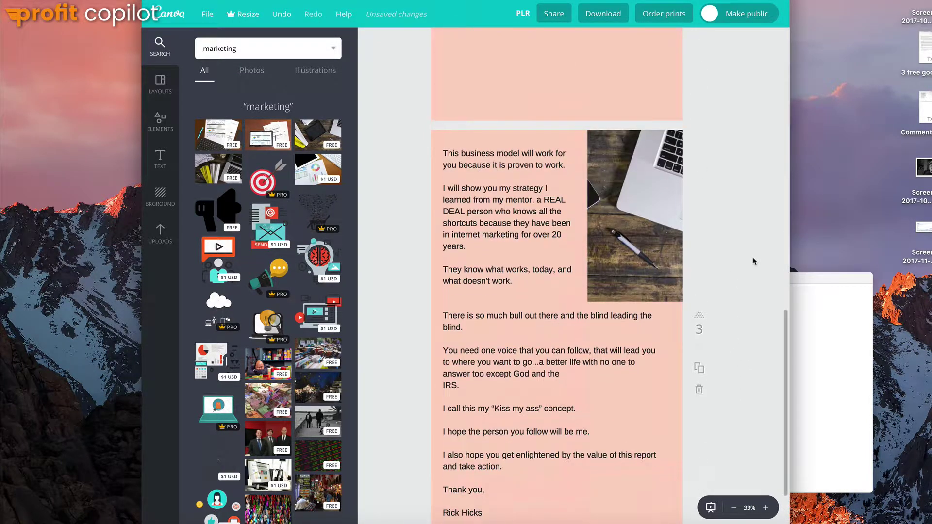
{"action": "scroll", "coordinate": [735, 194], "scroll_direction": "down", "scroll_amount": 3}
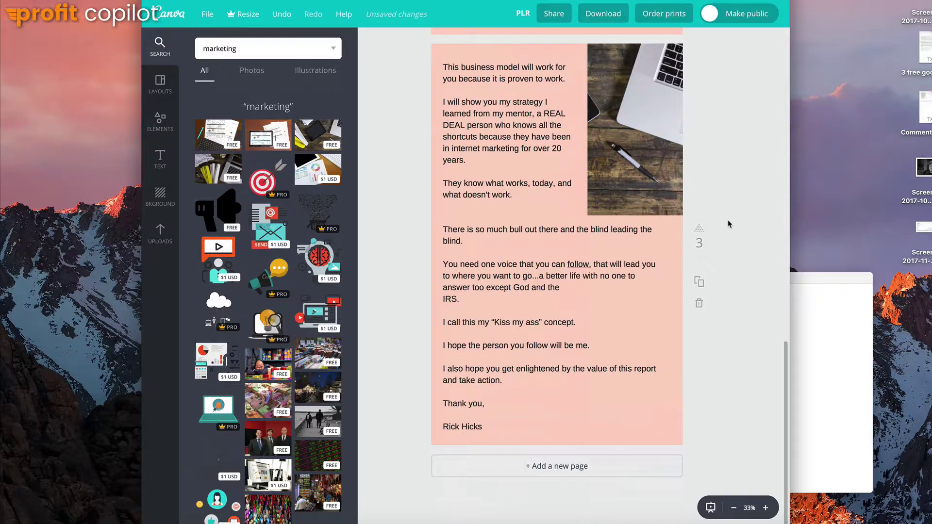
{"action": "scroll", "coordinate": [723, 350], "scroll_direction": "up", "scroll_amount": 6}
{"action": "scroll", "coordinate": [717, 379], "scroll_direction": "up", "scroll_amount": 9}
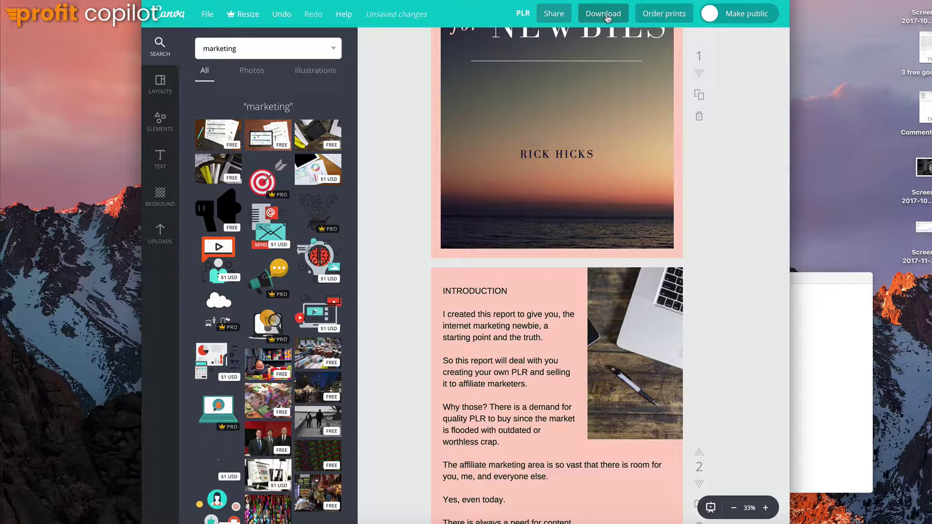
Download all three eBook pages as 'PDF - Standard (Recommended)'.
{"action": "left_click", "coordinate": [603, 14]}
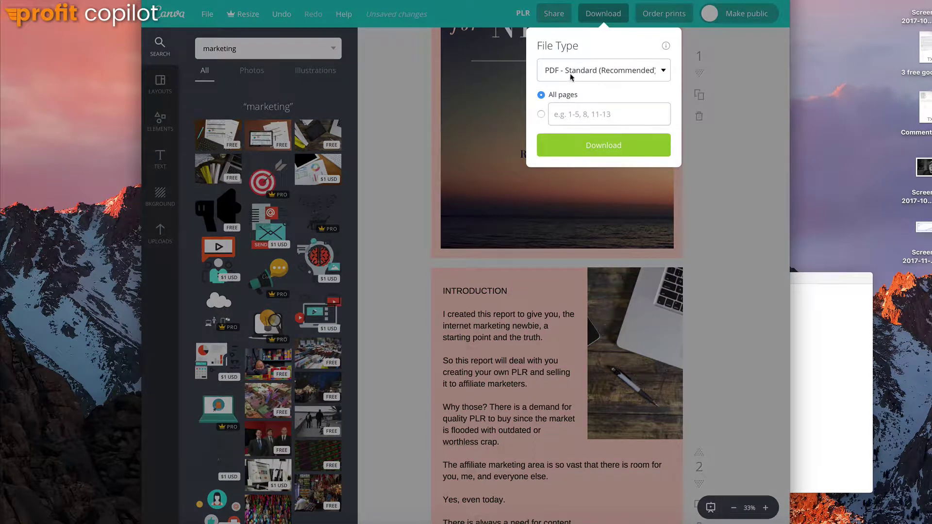
{"action": "left_click", "coordinate": [636, 73]}
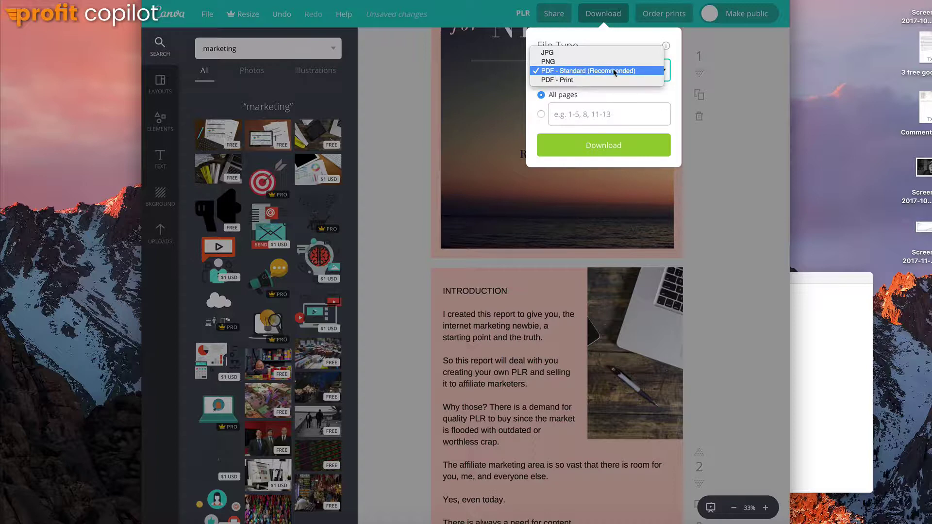
{"action": "left_click", "coordinate": [614, 71]}
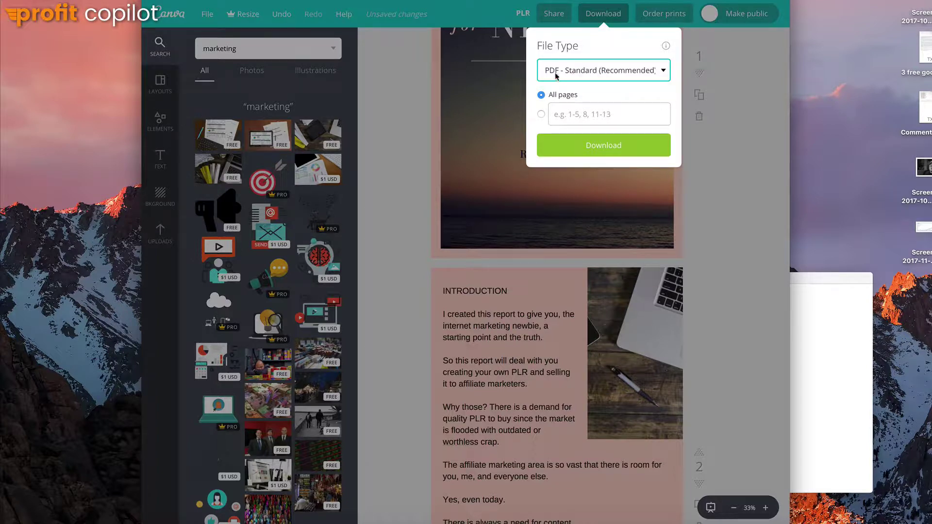
{"action": "left_click", "coordinate": [604, 148]}
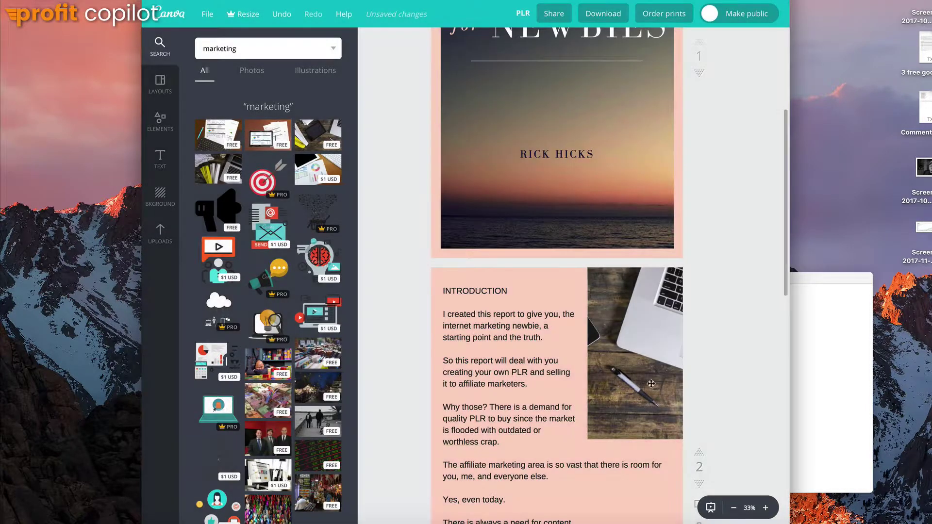
{"action": "scroll", "coordinate": [652, 351], "scroll_direction": "down", "scroll_amount": 10}
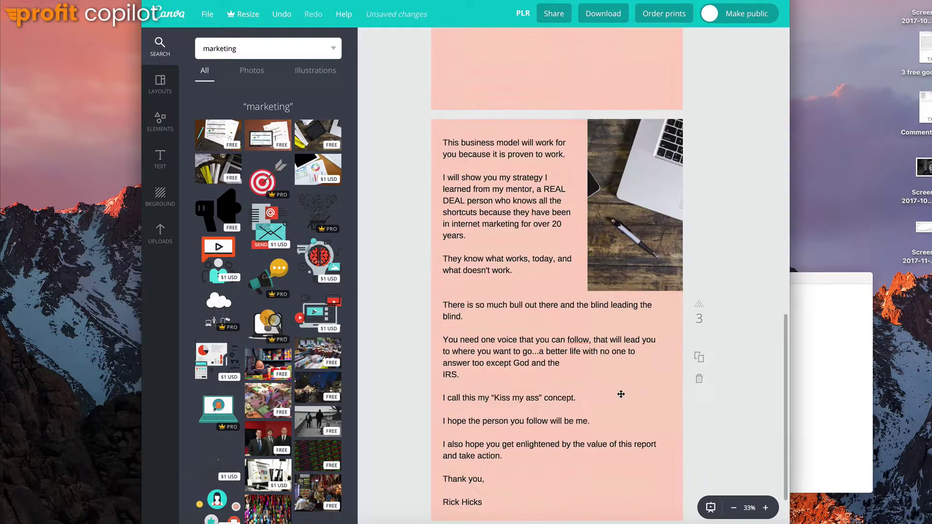
{"action": "scroll", "coordinate": [619, 405], "scroll_direction": "down", "scroll_amount": 3}
{"action": "scroll", "coordinate": [647, 323], "scroll_direction": "up", "scroll_amount": 20}
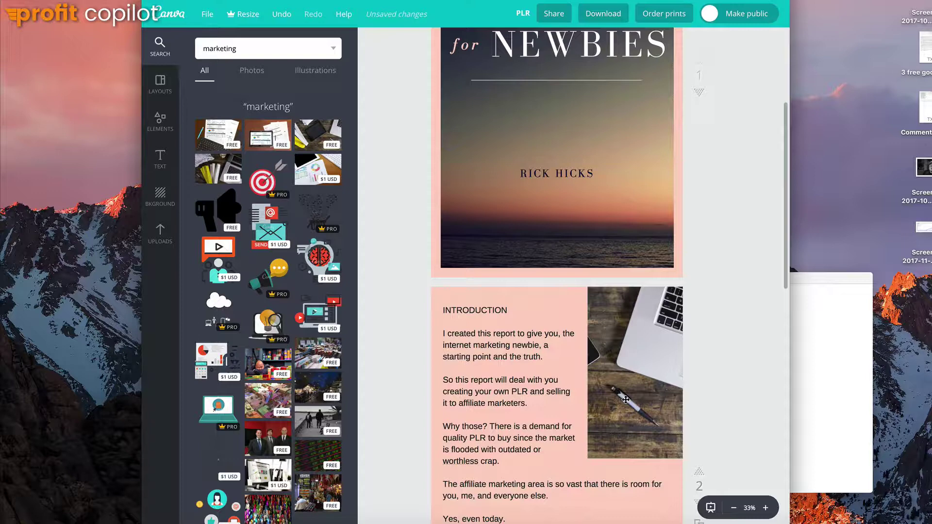
{"action": "scroll", "coordinate": [713, 208], "scroll_direction": "up", "scroll_amount": 4}
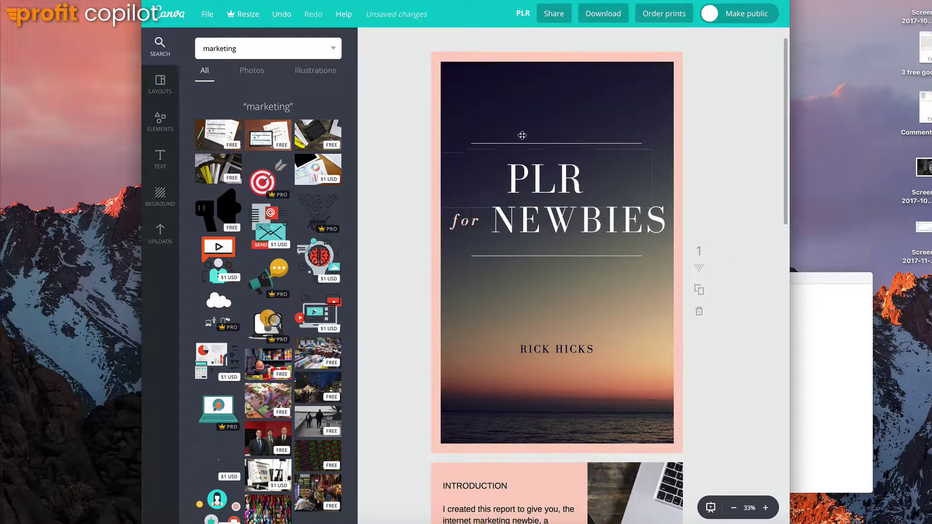
{"action": "mouse_move", "coordinate": [522, 144]}
{"action": "left_mouse_down"}
{"action": "mouse_move", "coordinate": [522, 122]}
{"action": "mouse_move", "coordinate": [524, 147]}
{"action": "left_mouse_up"}
{"action": "left_click", "coordinate": [459, 77]}
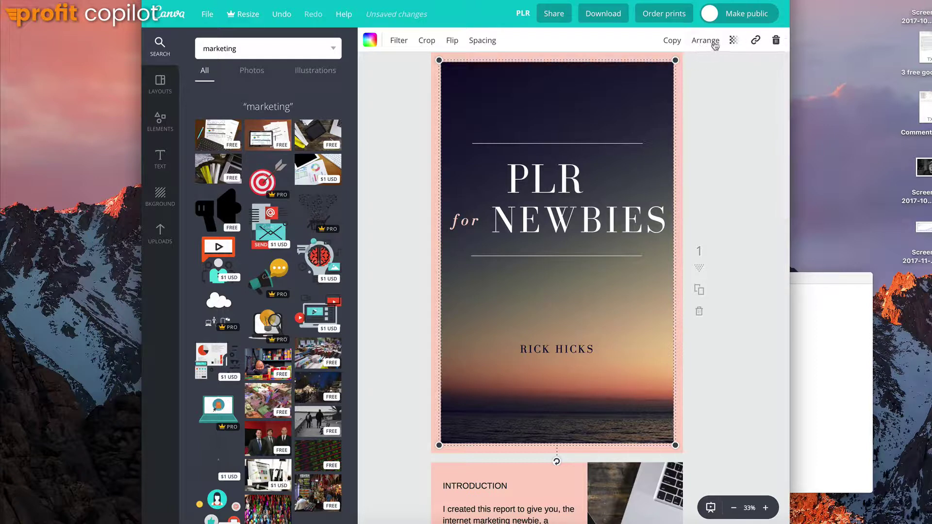
{"action": "left_click", "coordinate": [725, 103]}
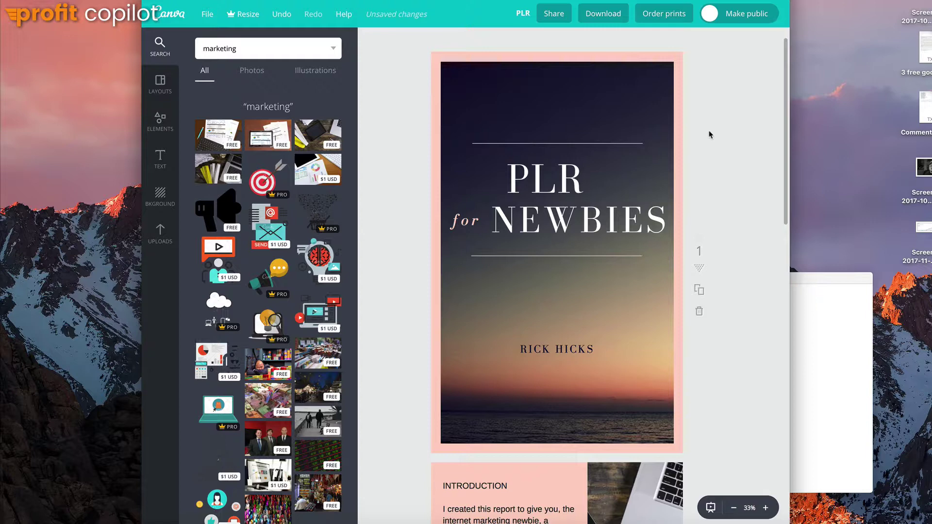
{"action": "scroll", "coordinate": [639, 342], "scroll_direction": "down", "scroll_amount": 13}
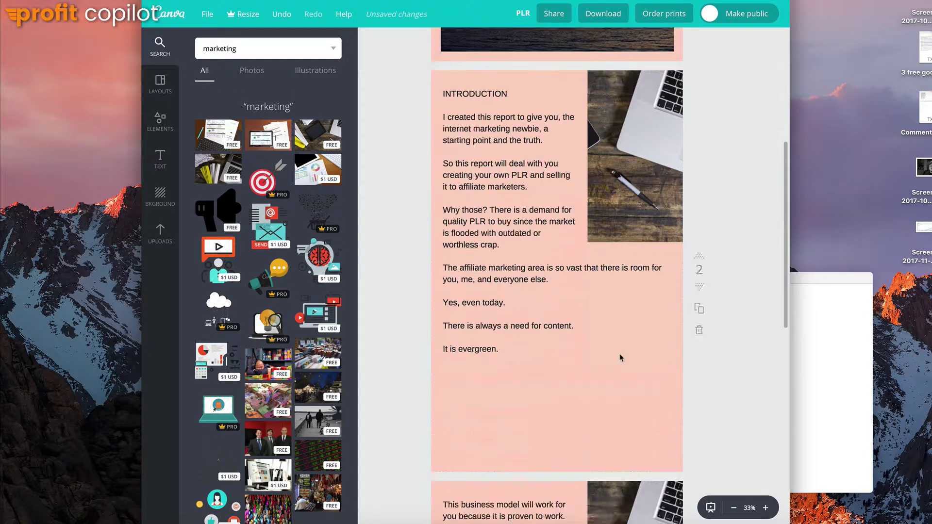
{"action": "scroll", "coordinate": [628, 314], "scroll_direction": "down", "scroll_amount": 5}
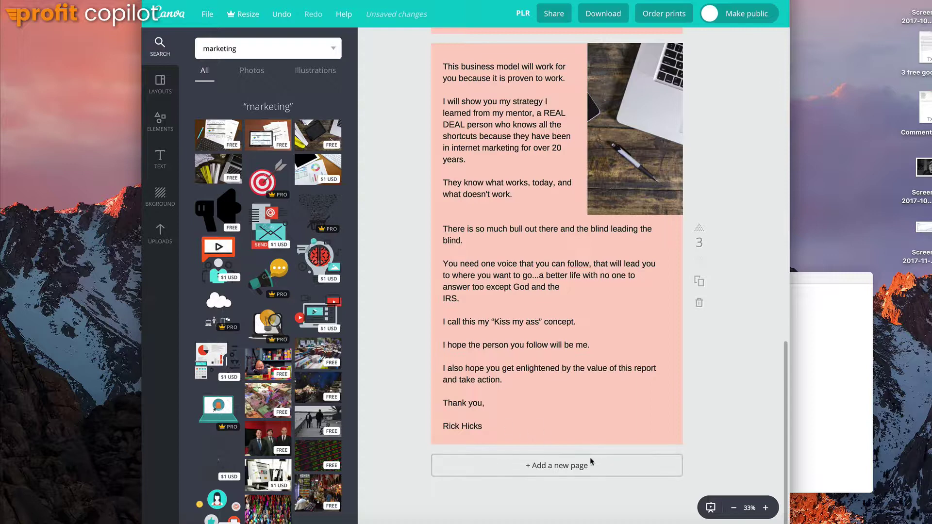
{"action": "scroll", "coordinate": [566, 306], "scroll_direction": "up", "scroll_amount": 15}
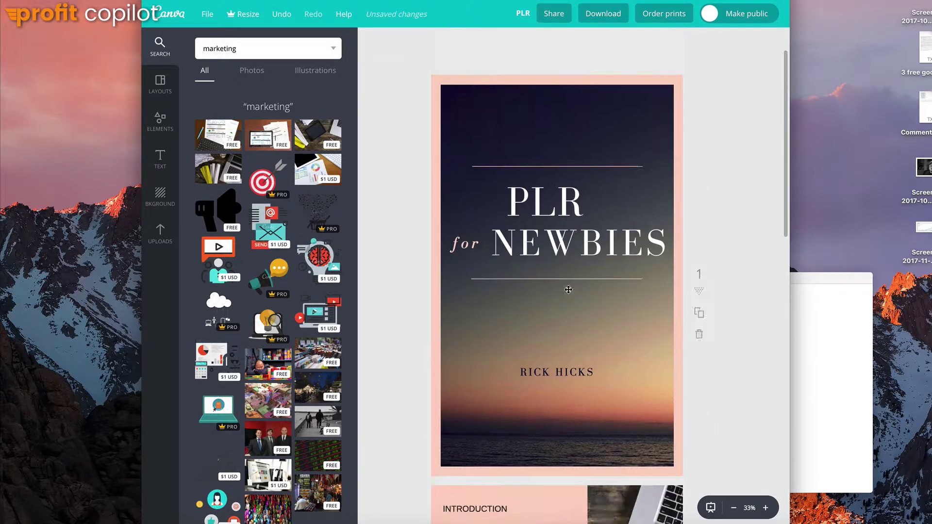
{"action": "scroll", "coordinate": [560, 275], "scroll_direction": "down", "scroll_amount": 15}
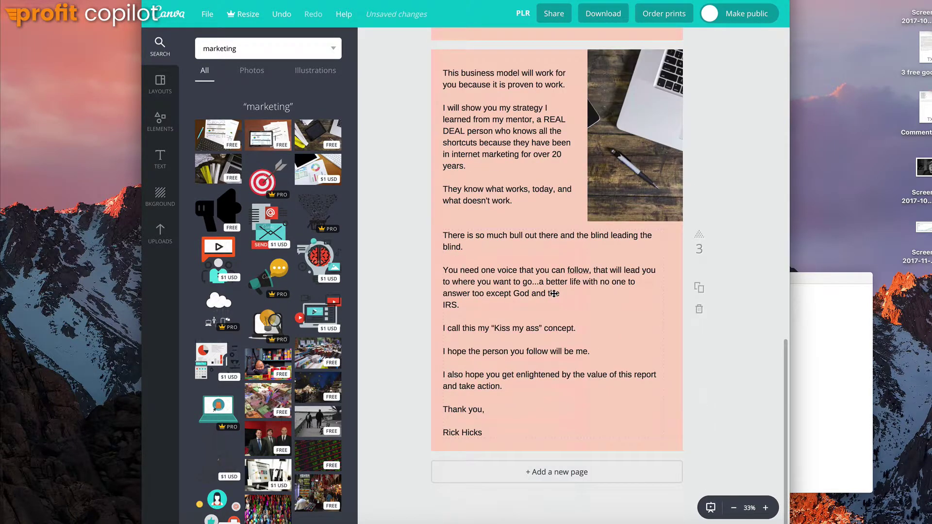